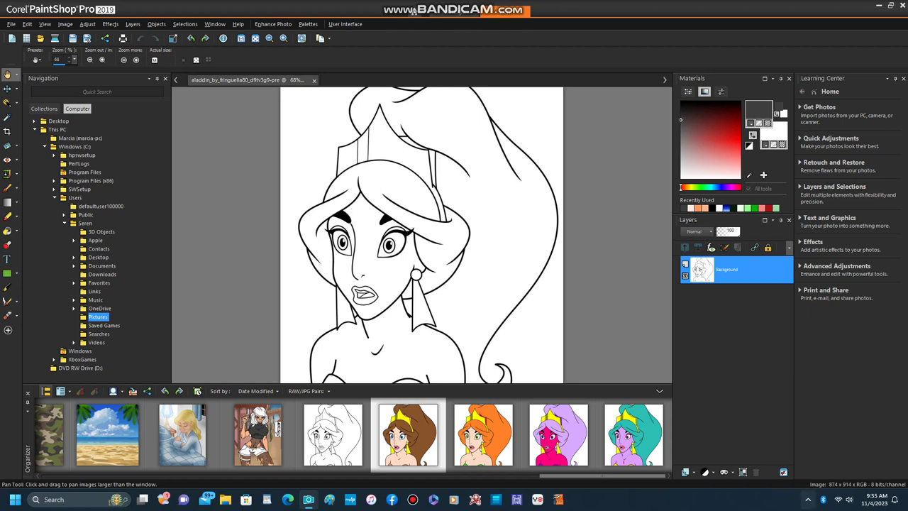
Reduce the line art to a 2-color palette using grey values, nearest color and weighted palette, and activate the Color Changer tool
{"action": "left_click", "coordinate": [807, 499]}
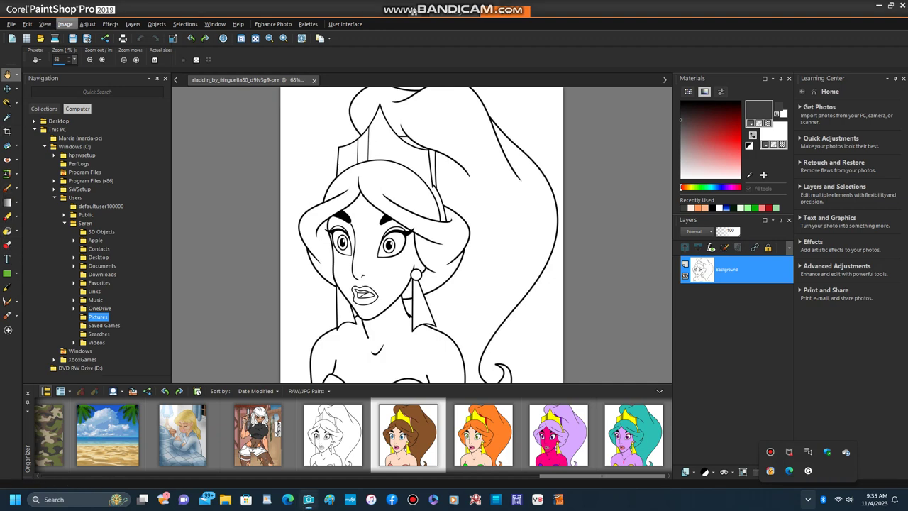
{"action": "left_click", "coordinate": [65, 24]}
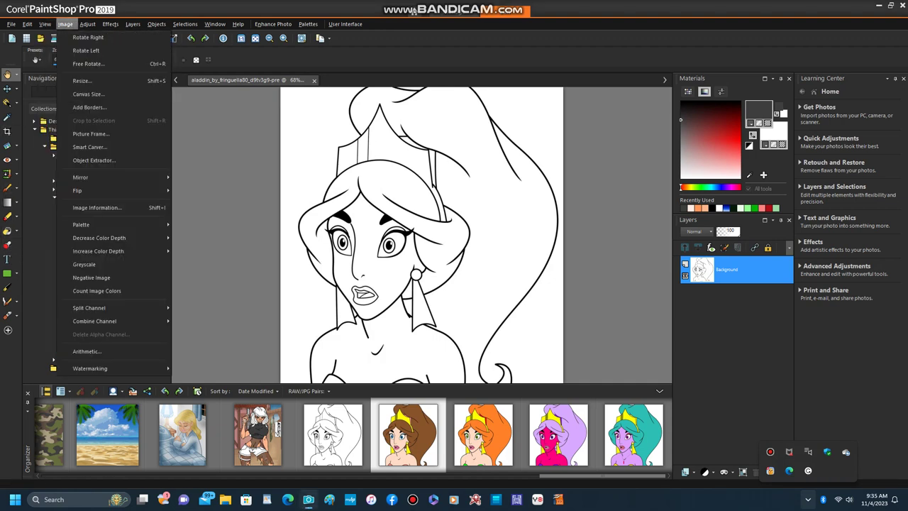
{"action": "mouse_move", "coordinate": [113, 238]}
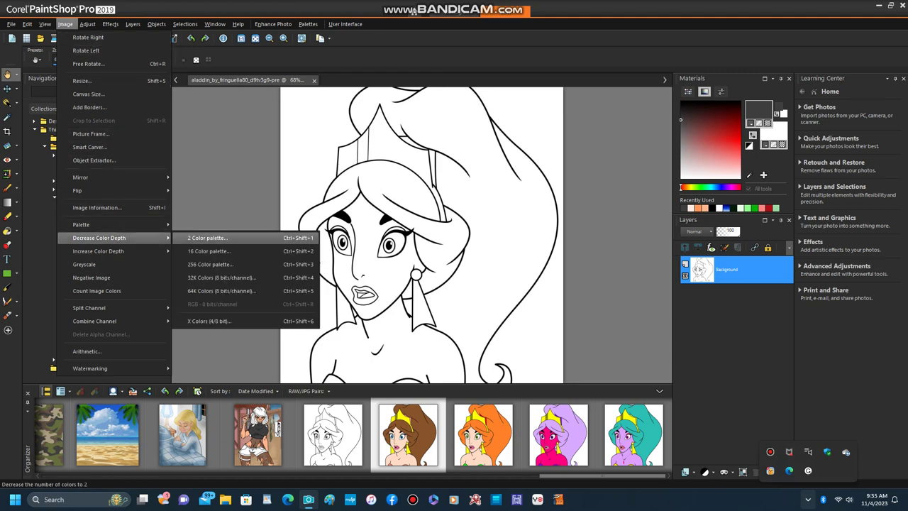
{"action": "left_click", "coordinate": [207, 237]}
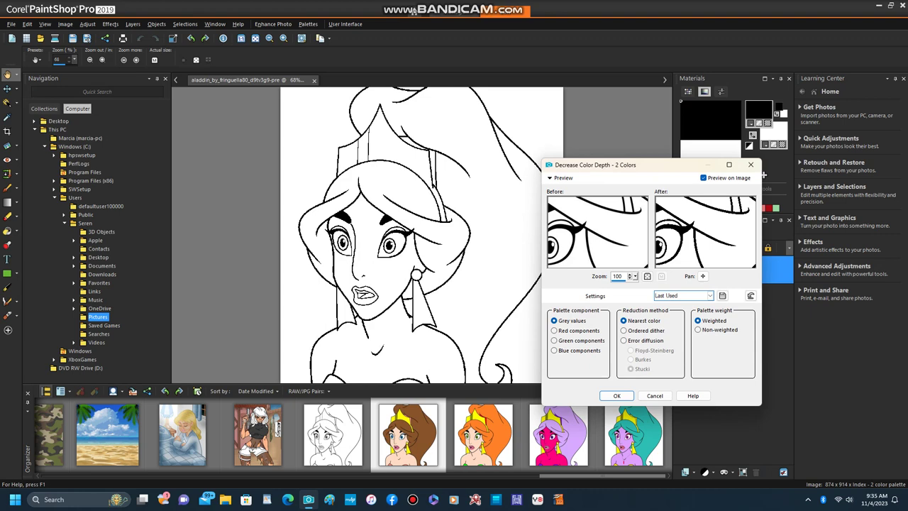
{"action": "left_click", "coordinate": [617, 395]}
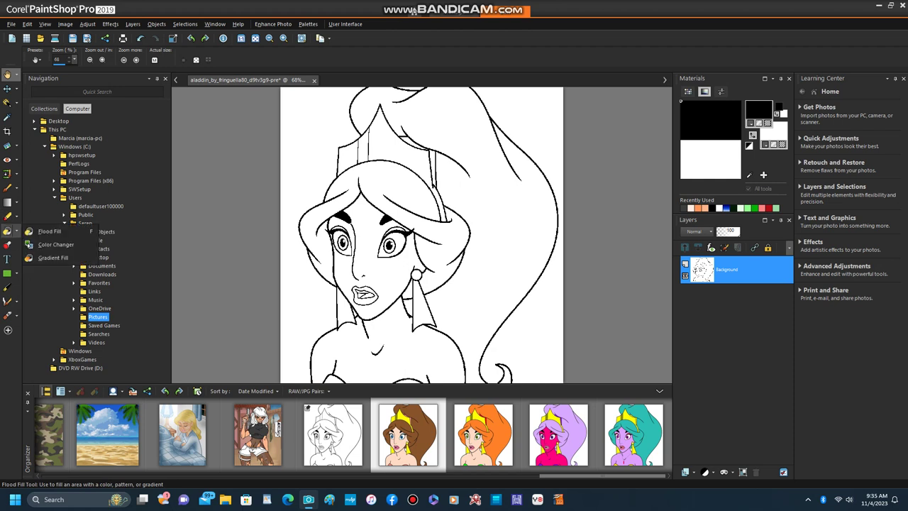
{"action": "left_click", "coordinate": [16, 230]}
{"action": "left_click", "coordinate": [53, 245]}
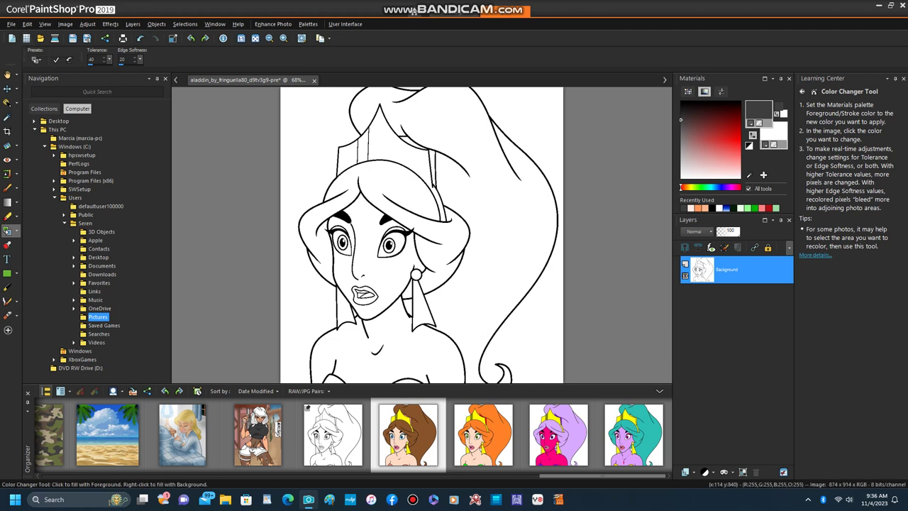
Open the brown-haired reference picture and sample the brown of its ponytail as the foreground color with the Dropper tool
{"action": "double_click", "coordinate": [408, 435]}
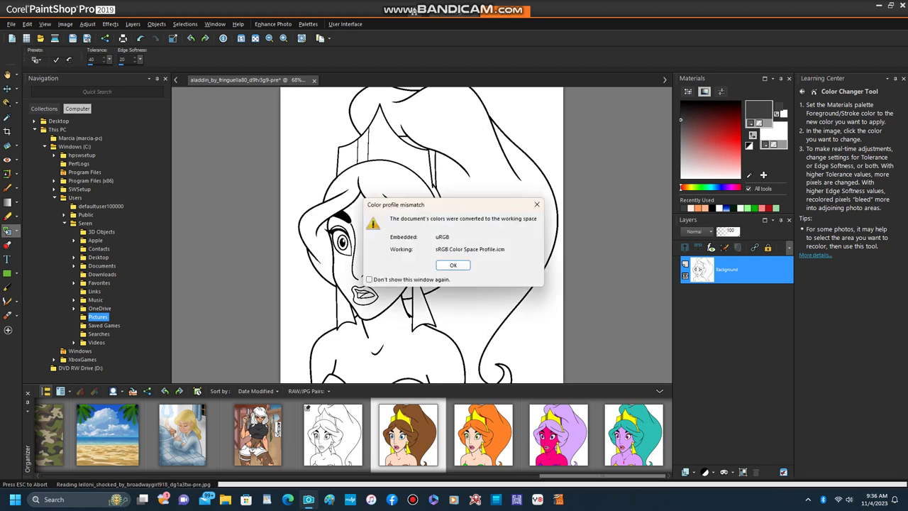
{"action": "left_click", "coordinate": [452, 265]}
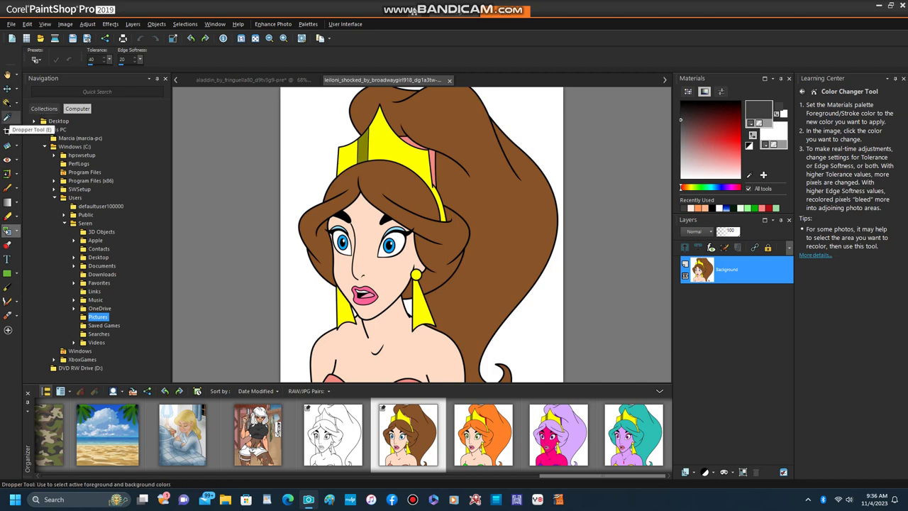
{"action": "left_click", "coordinate": [7, 117]}
{"action": "left_click", "coordinate": [489, 183]}
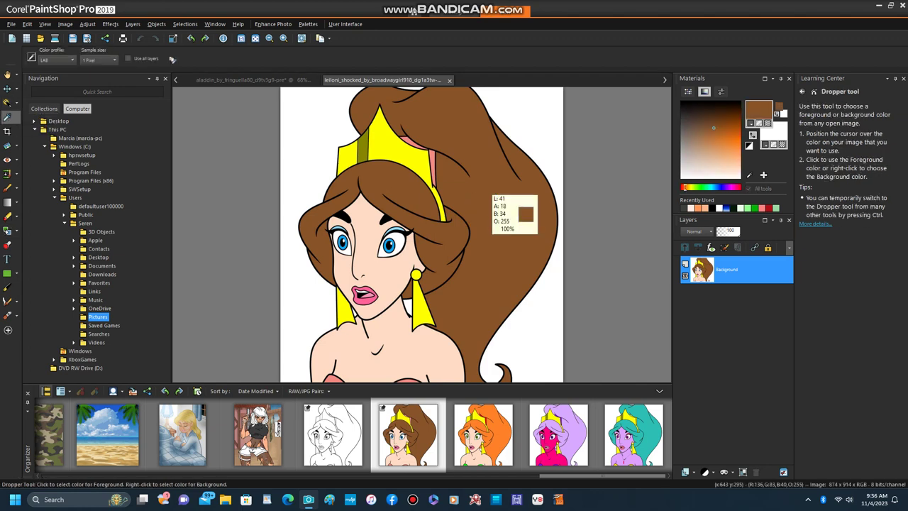
Flood fill the front hair, the ponytail and its curled tip in the line art with the sampled brown
{"action": "left_click", "coordinate": [246, 81]}
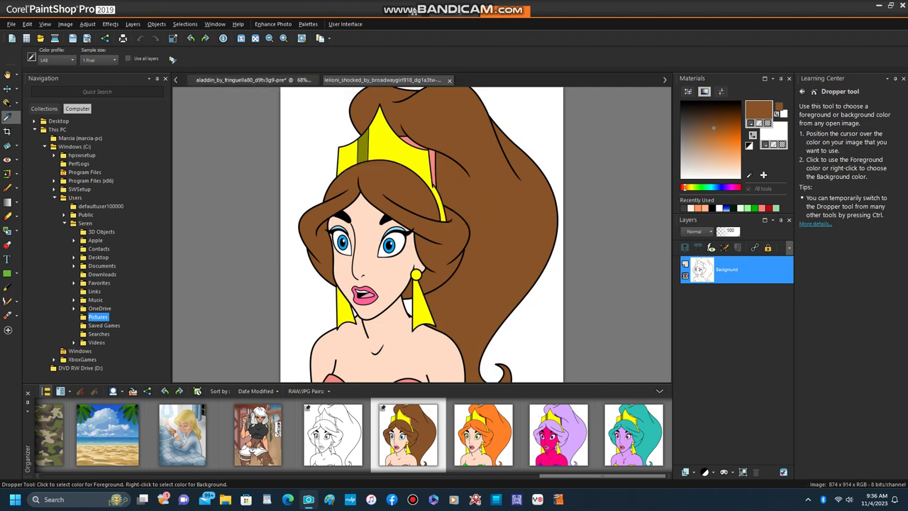
{"action": "left_click", "coordinate": [16, 230]}
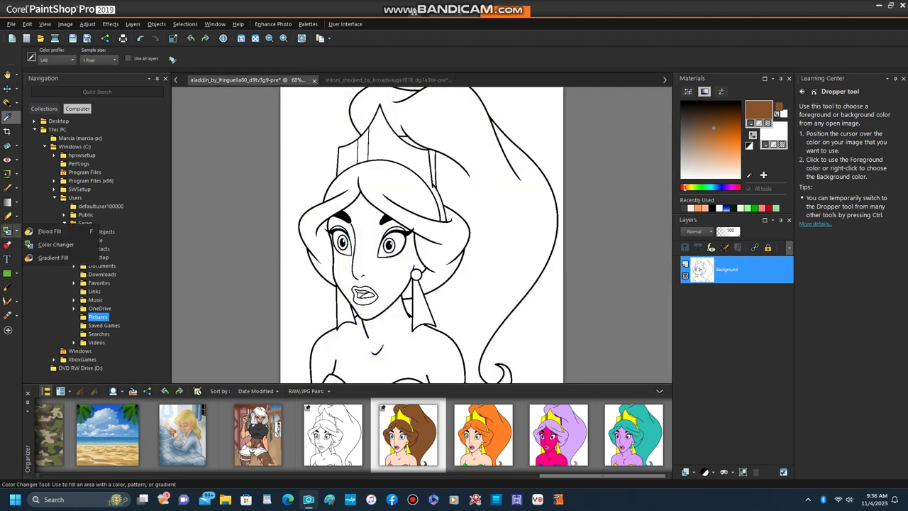
{"action": "left_click", "coordinate": [43, 231]}
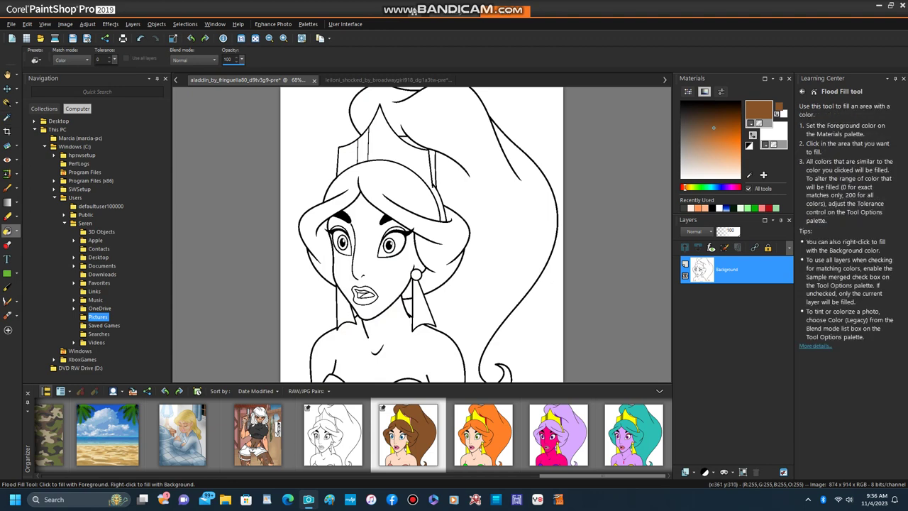
{"action": "left_click", "coordinate": [394, 192]}
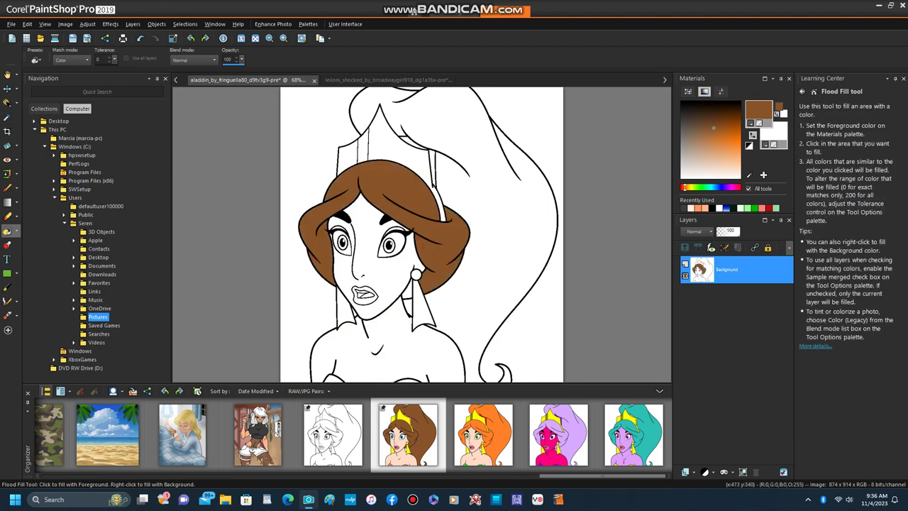
{"action": "left_click", "coordinate": [484, 199]}
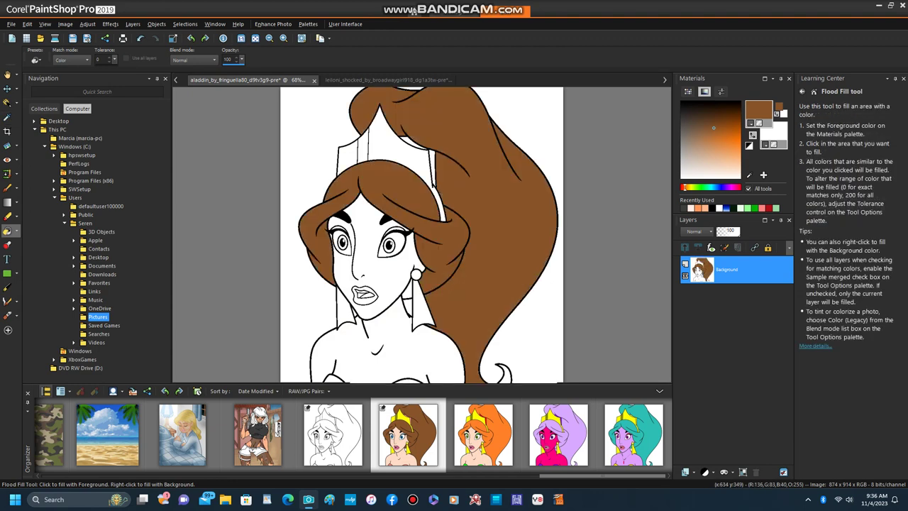
{"action": "scroll", "coordinate": [485, 210], "scroll_direction": "down", "scroll_amount": 1}
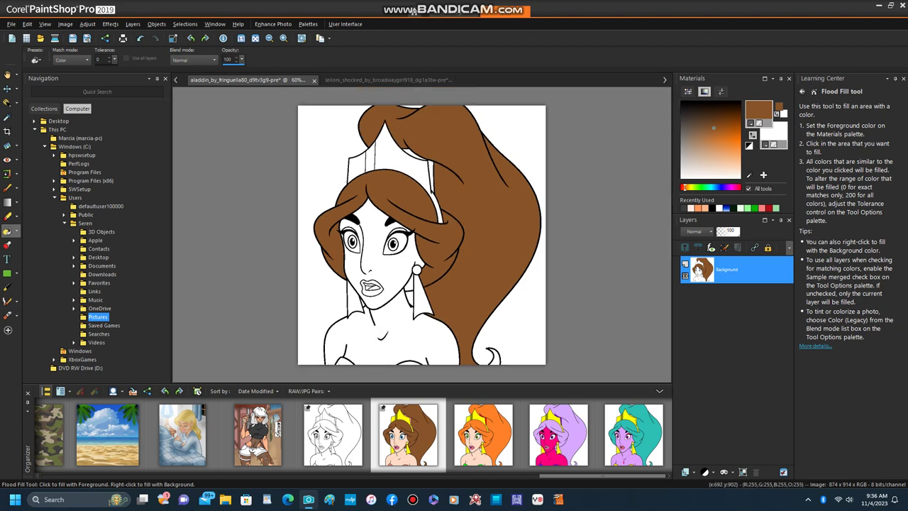
{"action": "left_click", "coordinate": [494, 355]}
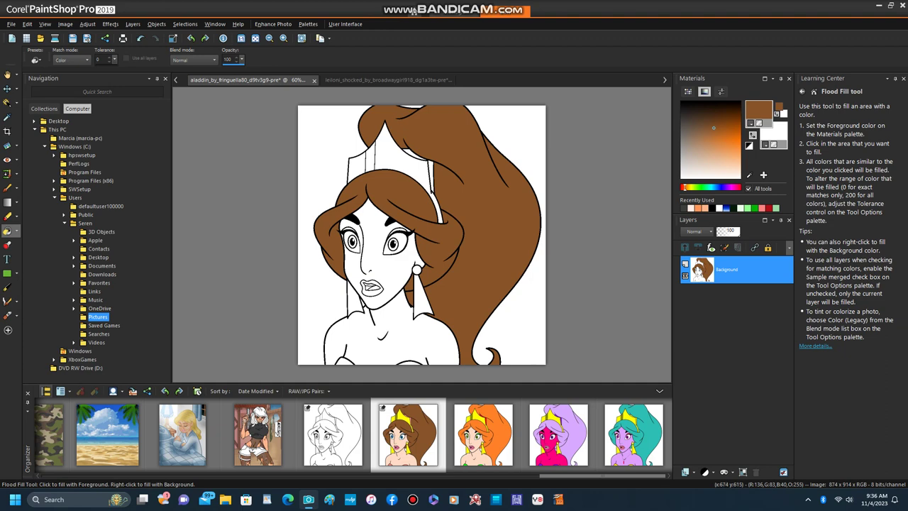
Select the brown front hair in the line art with the Magic Wand and add a new raster layer with default settings
{"action": "left_click", "coordinate": [388, 80]}
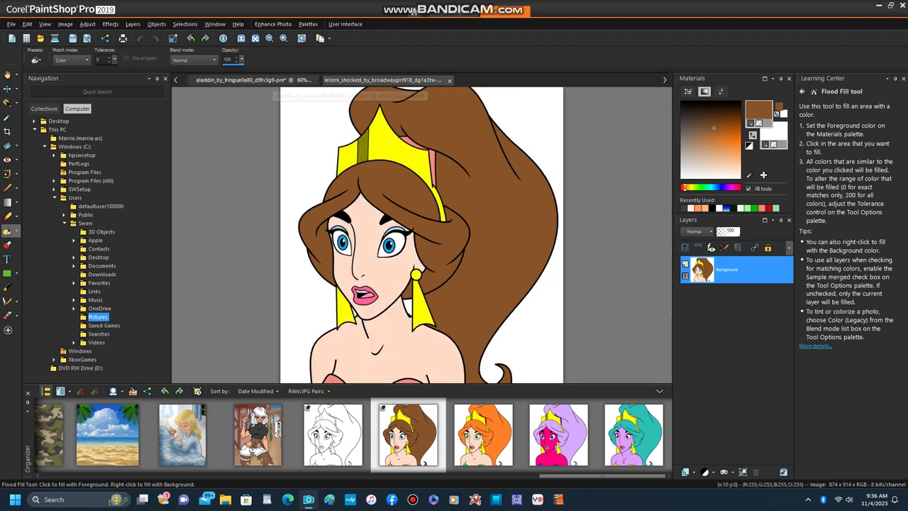
{"action": "left_click", "coordinate": [272, 80]}
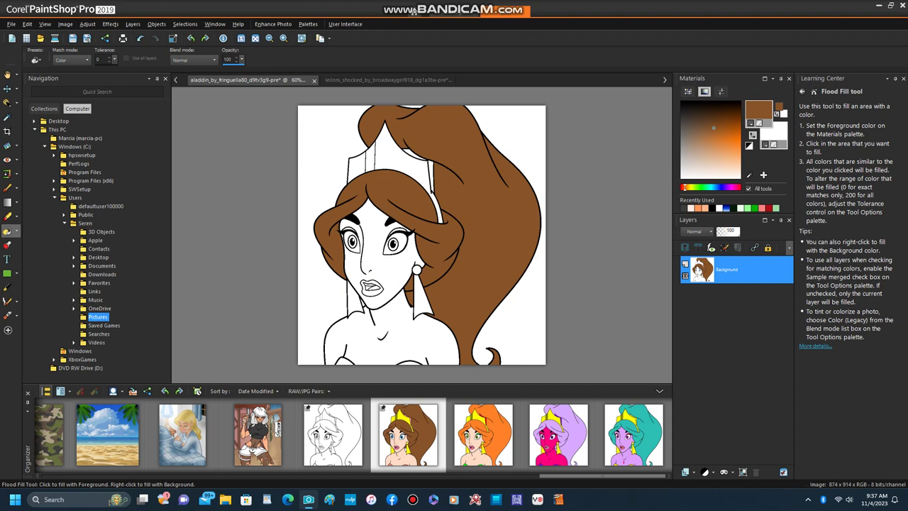
{"action": "left_click", "coordinate": [7, 103]}
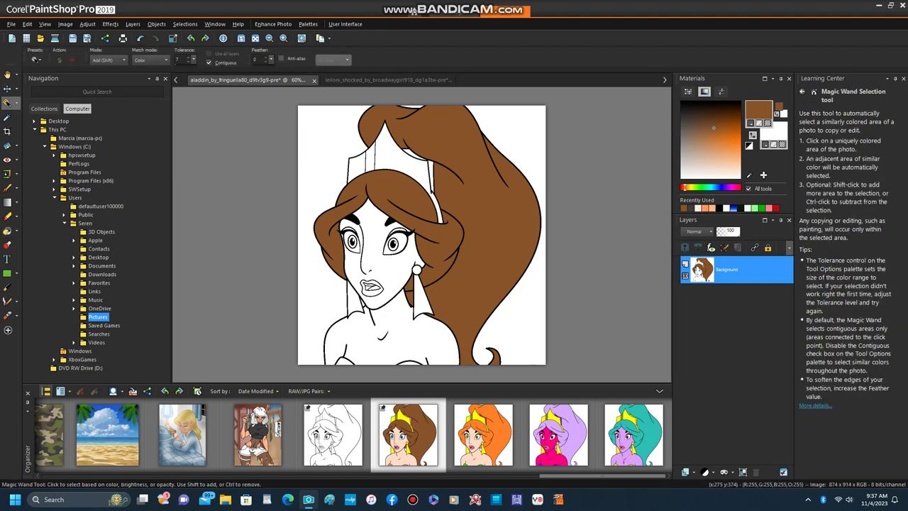
{"action": "left_click", "coordinate": [390, 188]}
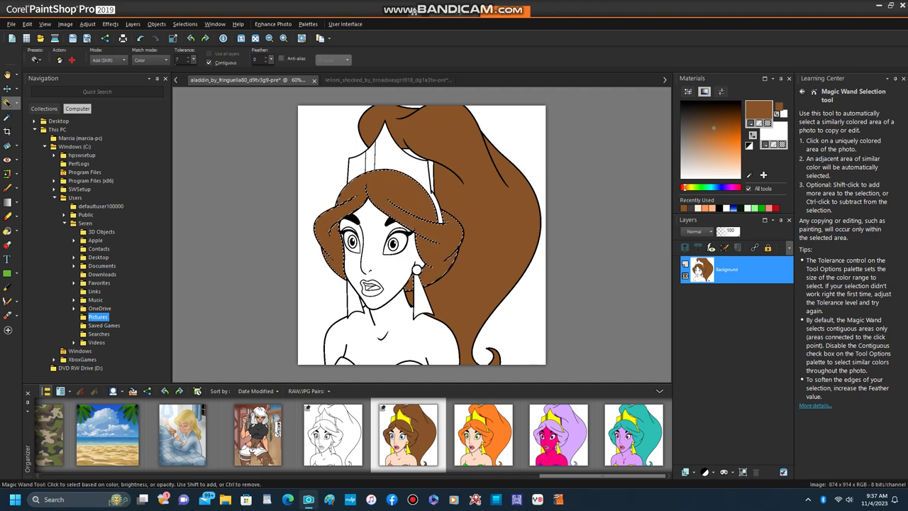
{"action": "left_click", "coordinate": [132, 24]}
{"action": "left_click", "coordinate": [157, 38]}
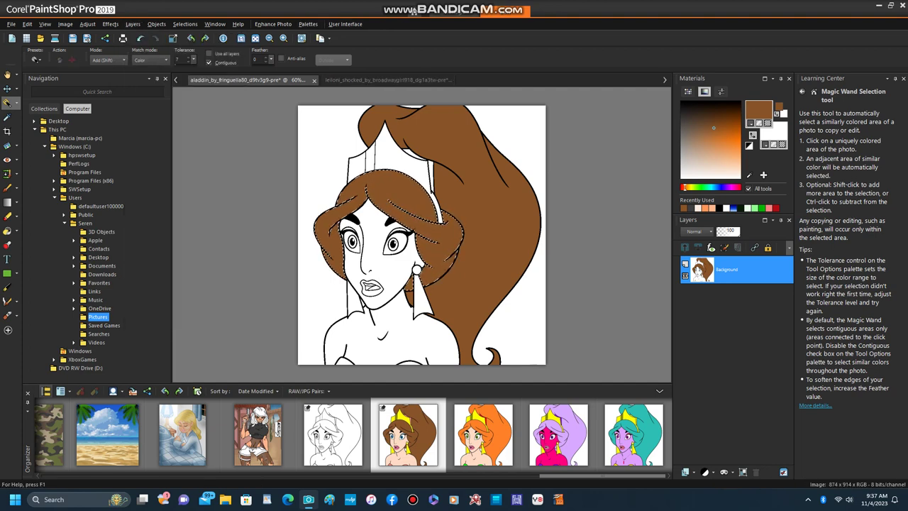
{"action": "key", "text": "ctrl+shift+n"}
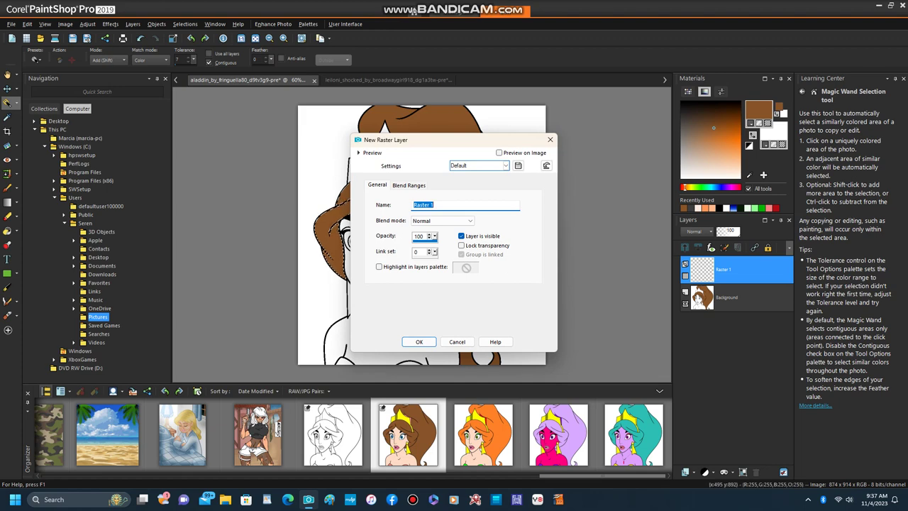
{"action": "left_click", "coordinate": [419, 341]}
Choose a darker brown as the foreground color and activate the Paint Brush tool
{"action": "scroll", "coordinate": [346, 234], "scroll_direction": "up", "scroll_amount": 4}
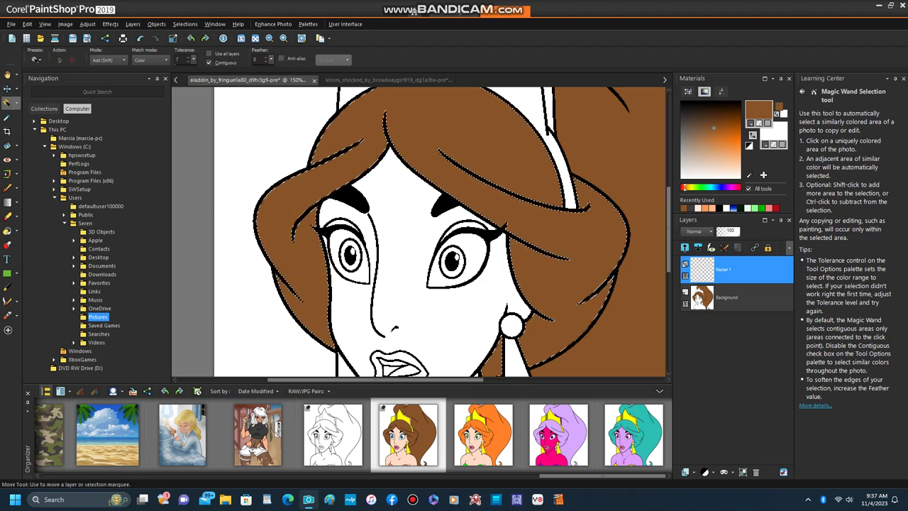
{"action": "left_click", "coordinate": [715, 118]}
{"action": "scroll", "coordinate": [575, 126], "scroll_direction": "down", "scroll_amount": 1}
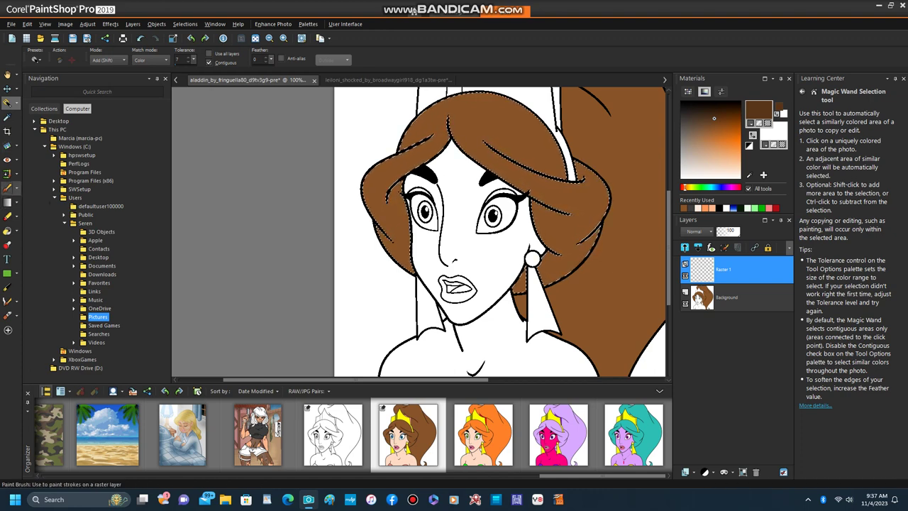
{"action": "left_click", "coordinate": [7, 188]}
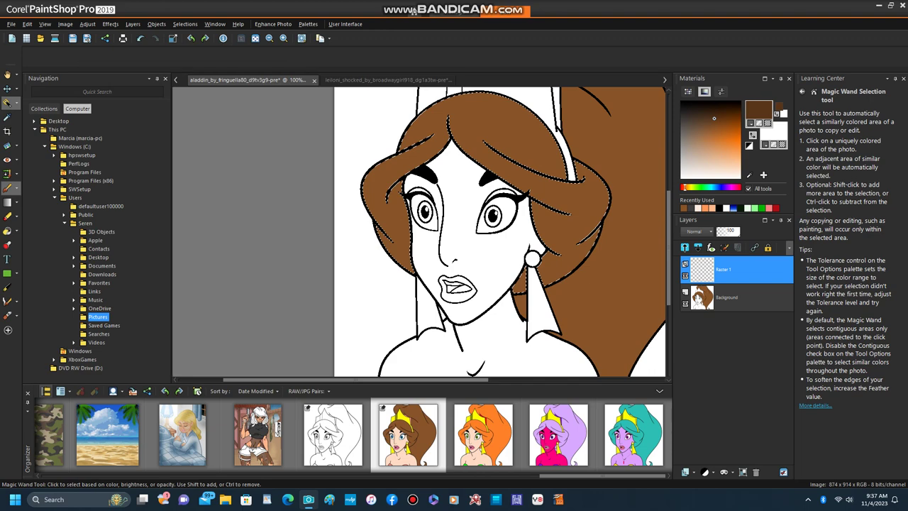
{"action": "key", "text": "b"}
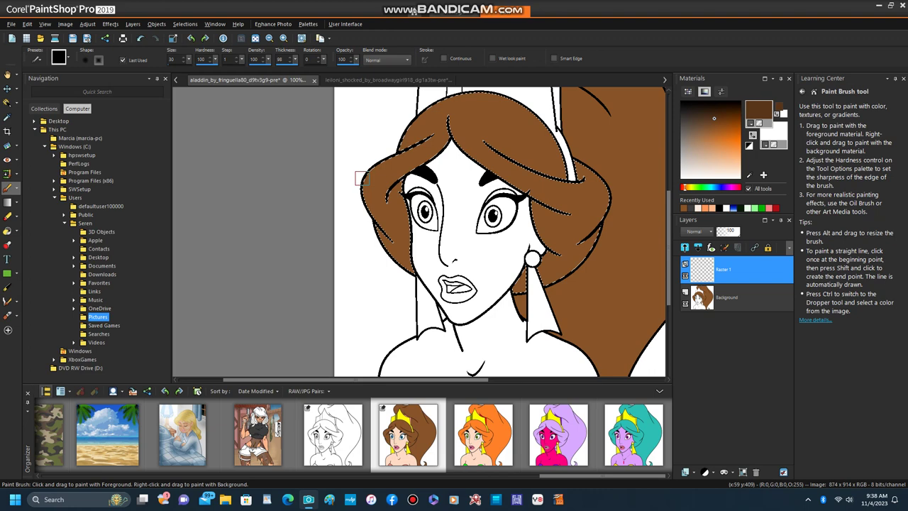
{"action": "mouse_move", "coordinate": [309, 498]}
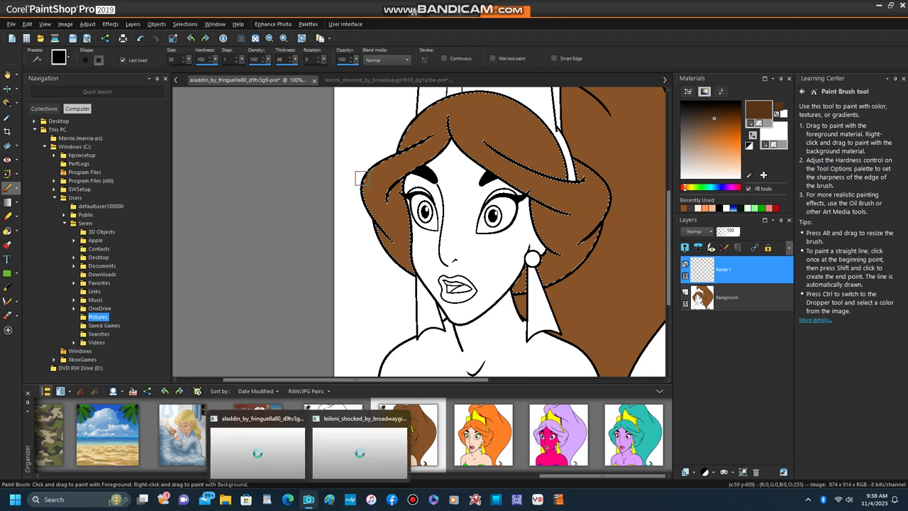
{"action": "mouse_move", "coordinate": [360, 440]}
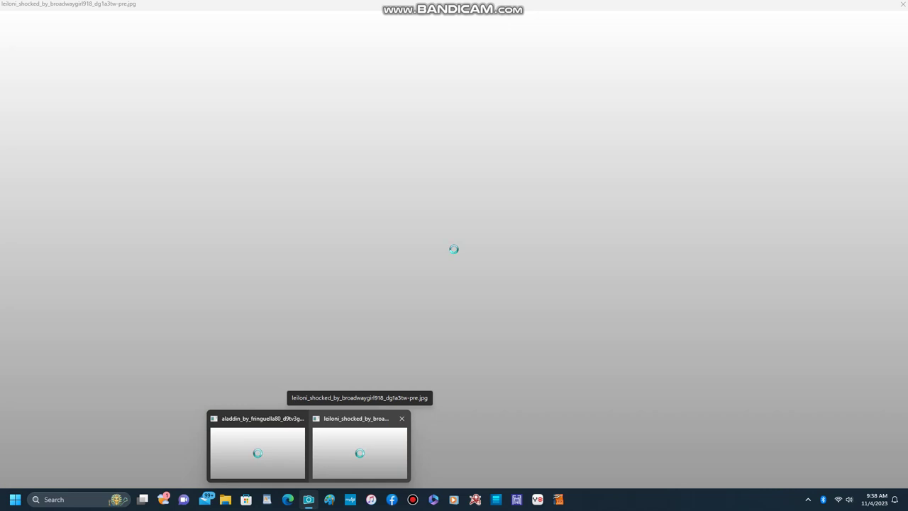
{"action": "mouse_move", "coordinate": [257, 447]}
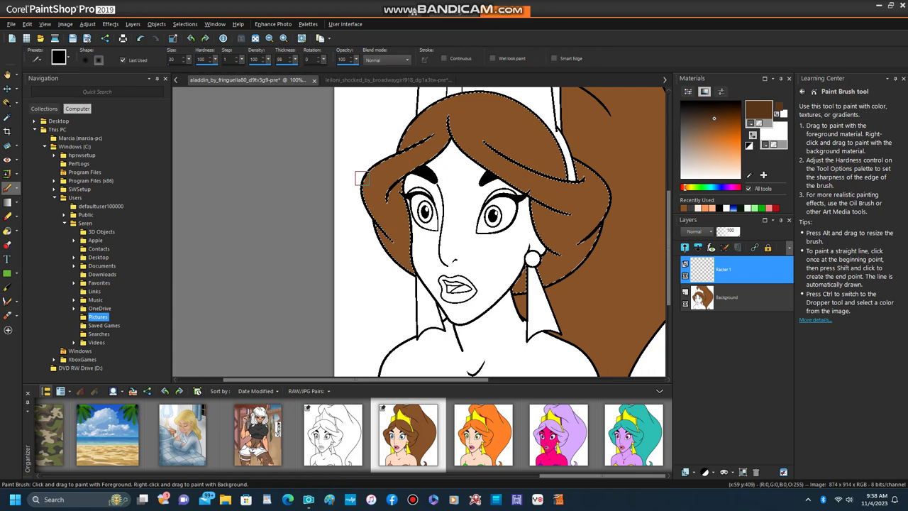
{"action": "key", "text": "super+d"}
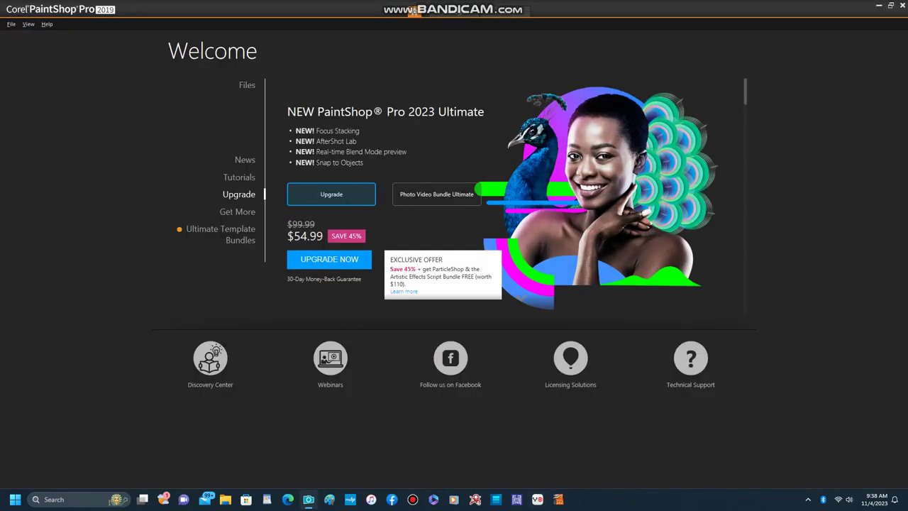
{"action": "left_click", "coordinate": [808, 500]}
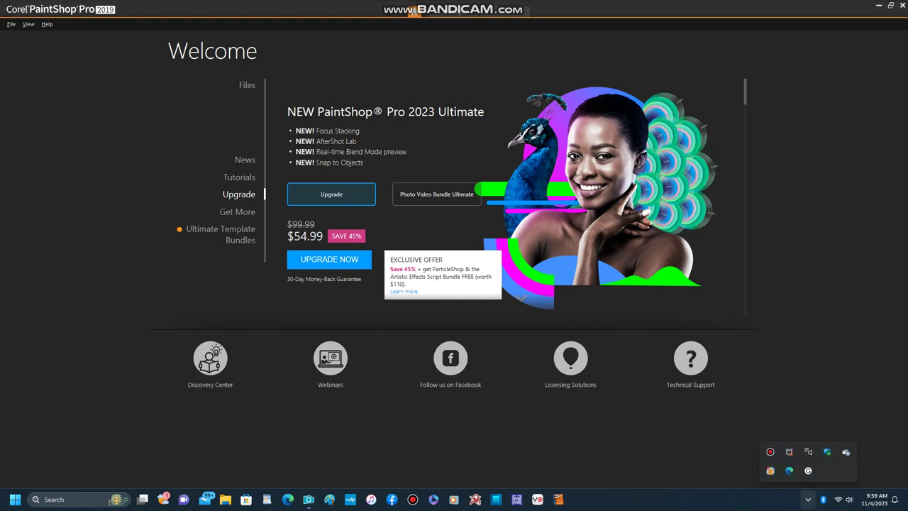
{"action": "left_click", "coordinate": [771, 452]}
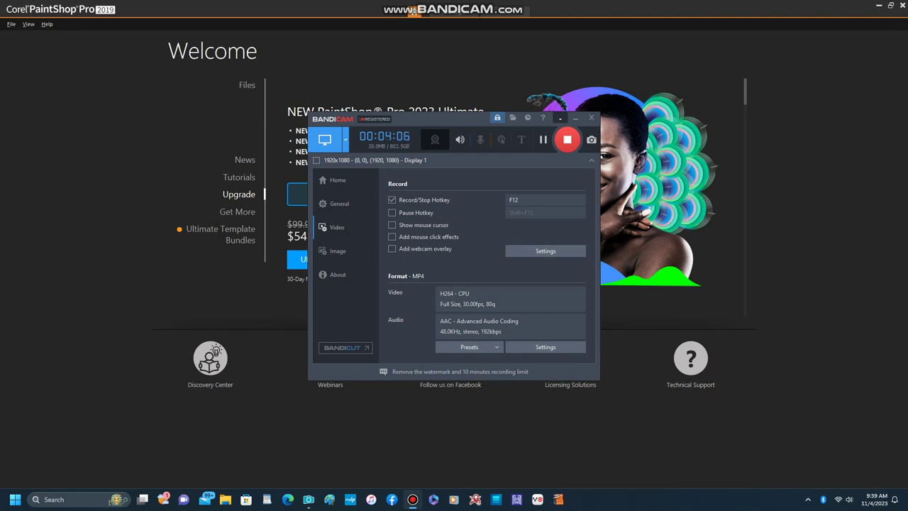
{"action": "left_click", "coordinate": [559, 117]}
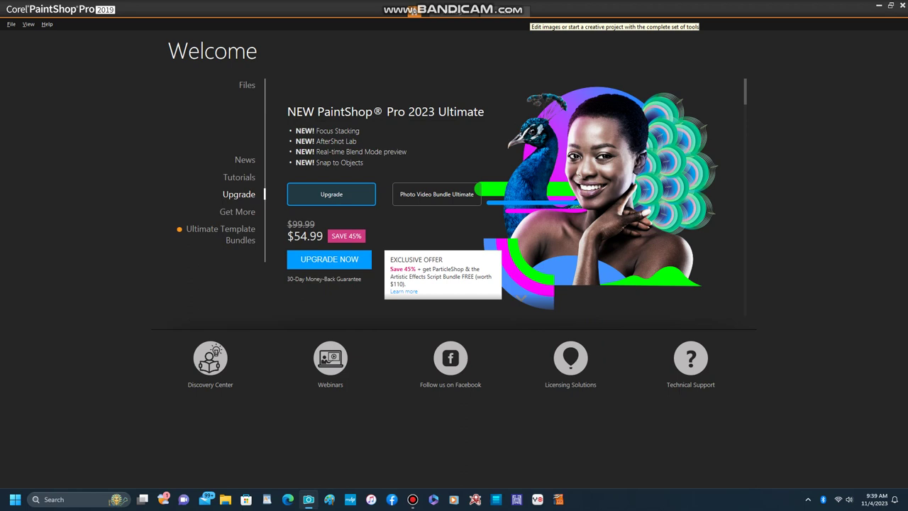
Switch to the complete editing workspace and open the uncolored princess line art from the Pictures folder
{"action": "left_click", "coordinate": [532, 10]}
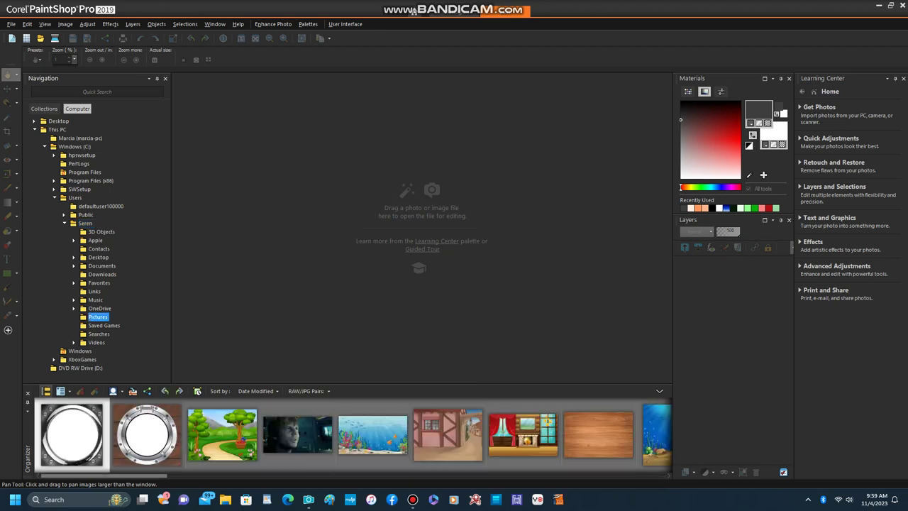
{"action": "left_click_drag", "start_coordinate": [103, 476], "coordinate": [603, 476]}
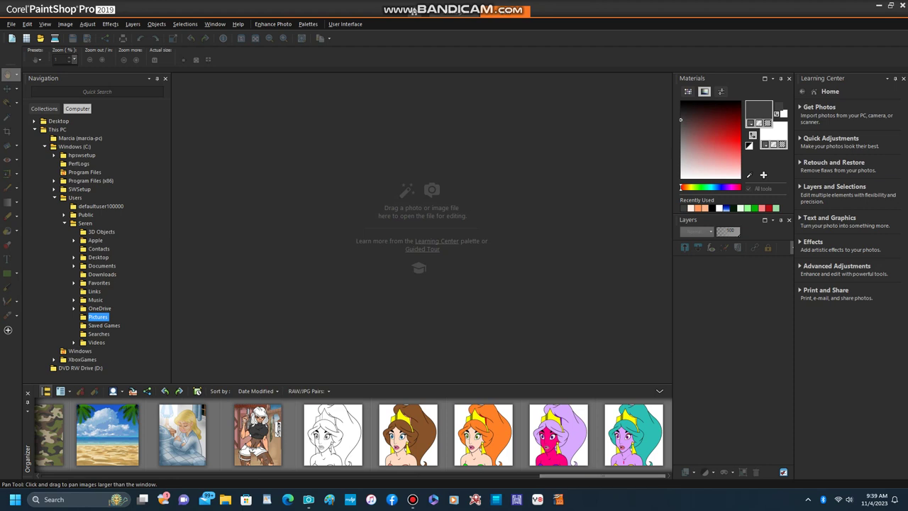
{"action": "double_click", "coordinate": [333, 435]}
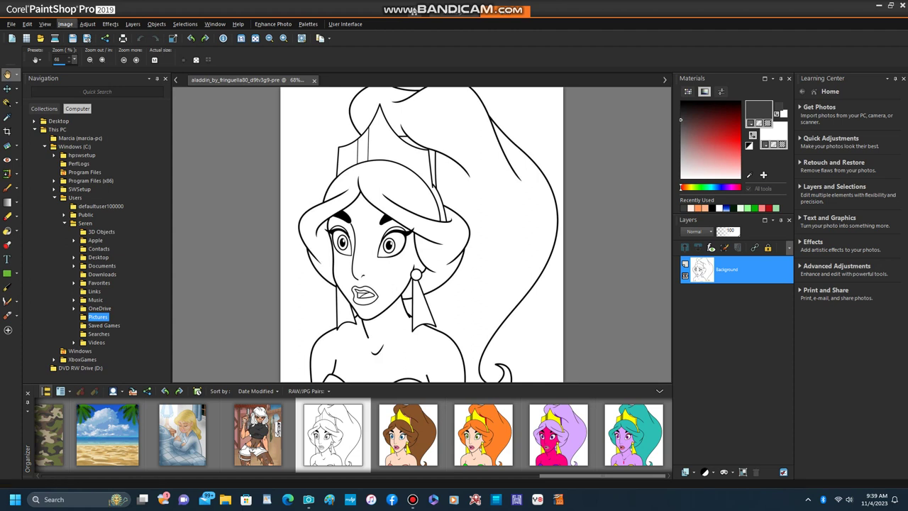
Decrease the line art's color depth to 2 colors using grey values and nearest color, and open the Save As dialog
{"action": "left_click", "coordinate": [65, 25]}
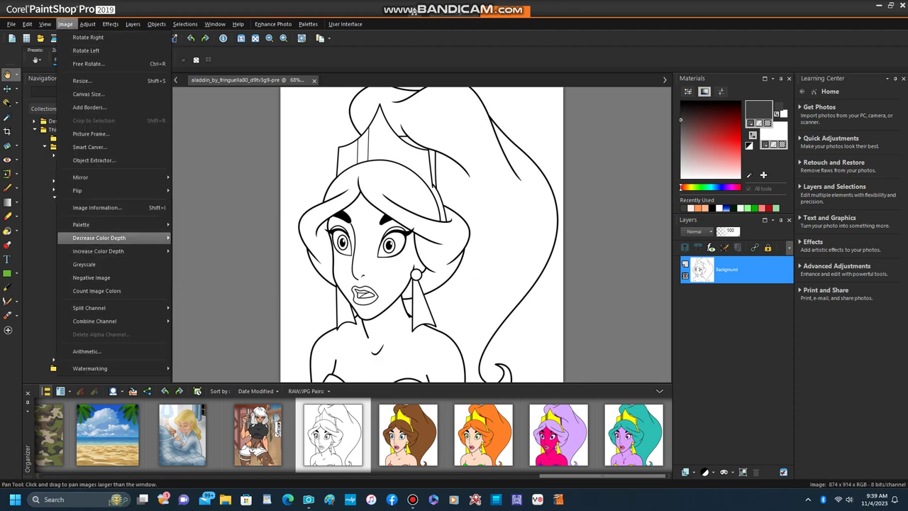
{"action": "mouse_move", "coordinate": [106, 238]}
{"action": "left_click", "coordinate": [206, 238]}
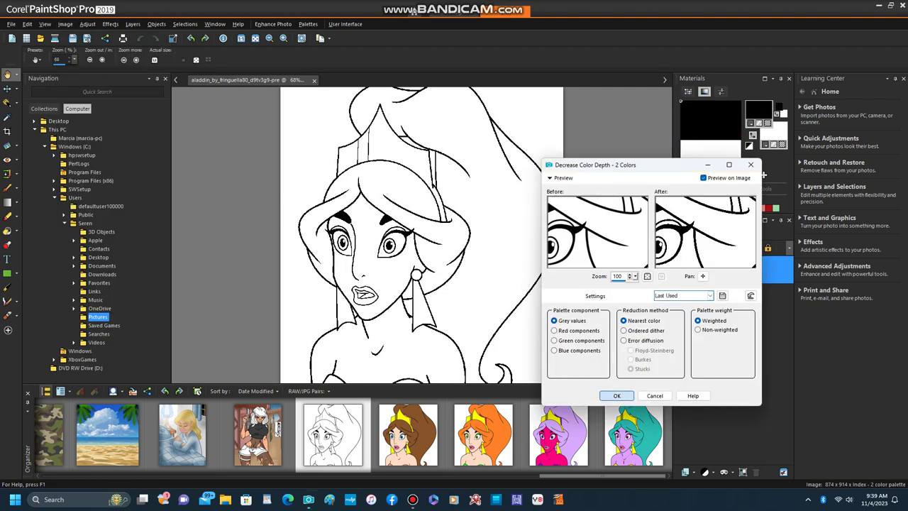
{"action": "left_click", "coordinate": [616, 396]}
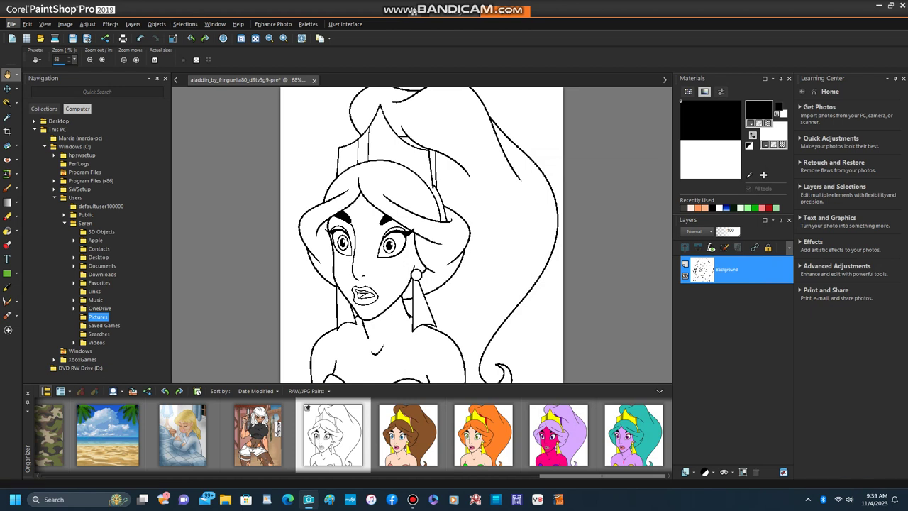
{"action": "left_click", "coordinate": [11, 23]}
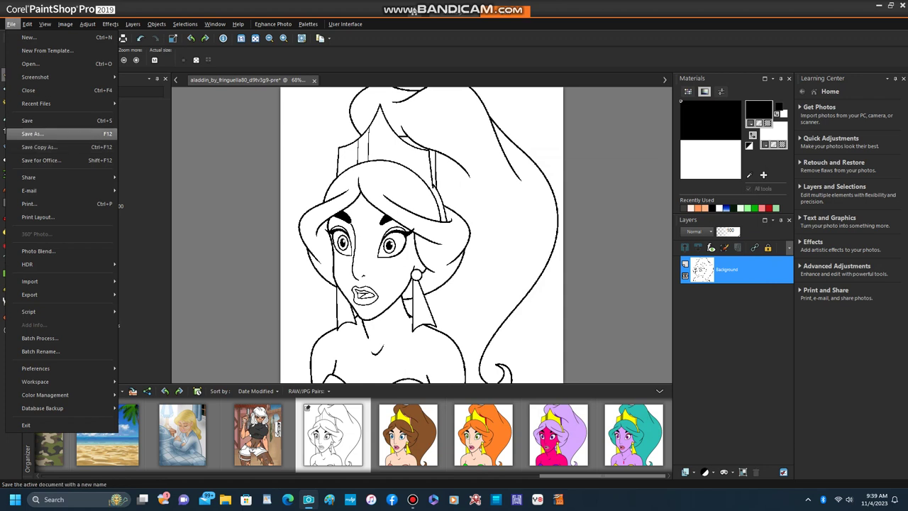
{"action": "left_click", "coordinate": [32, 134]}
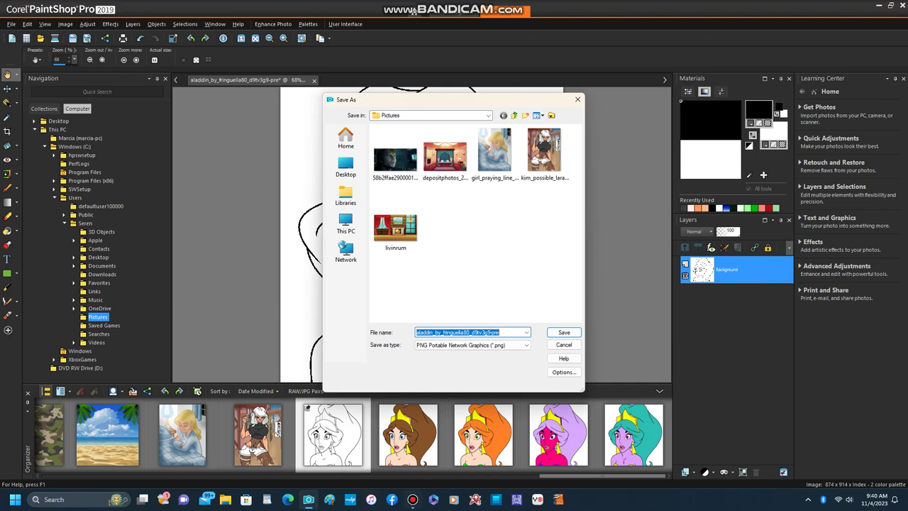
Switch to the Edge browser, open the DeviantArt home page and go to the account's own profile
{"action": "left_click", "coordinate": [288, 499]}
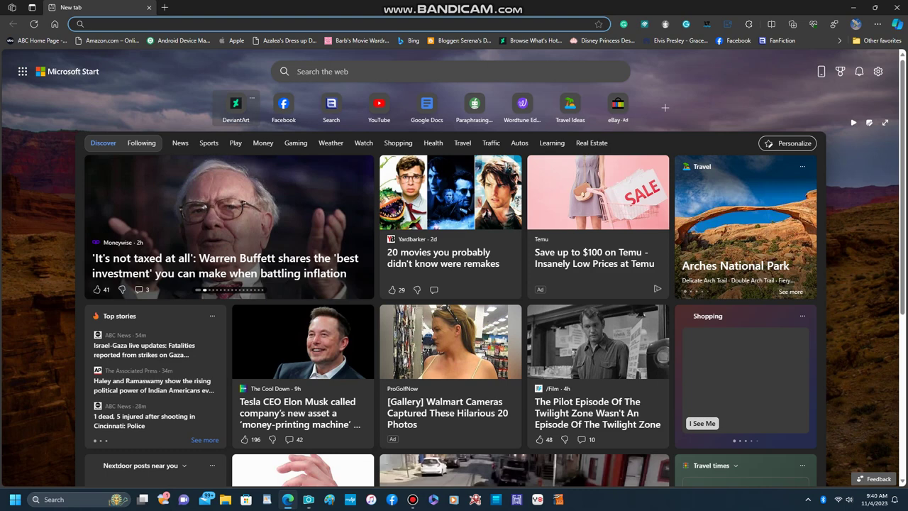
{"action": "left_click", "coordinate": [236, 106]}
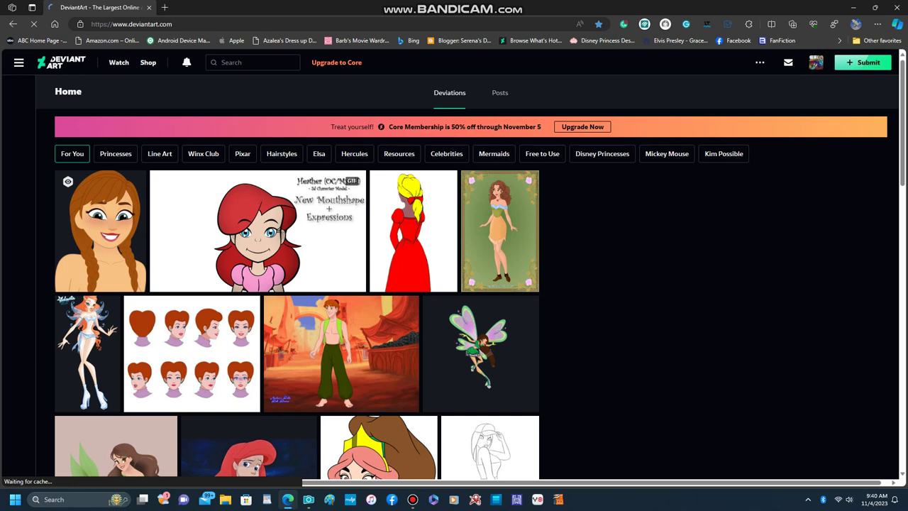
{"action": "mouse_move", "coordinate": [414, 234]}
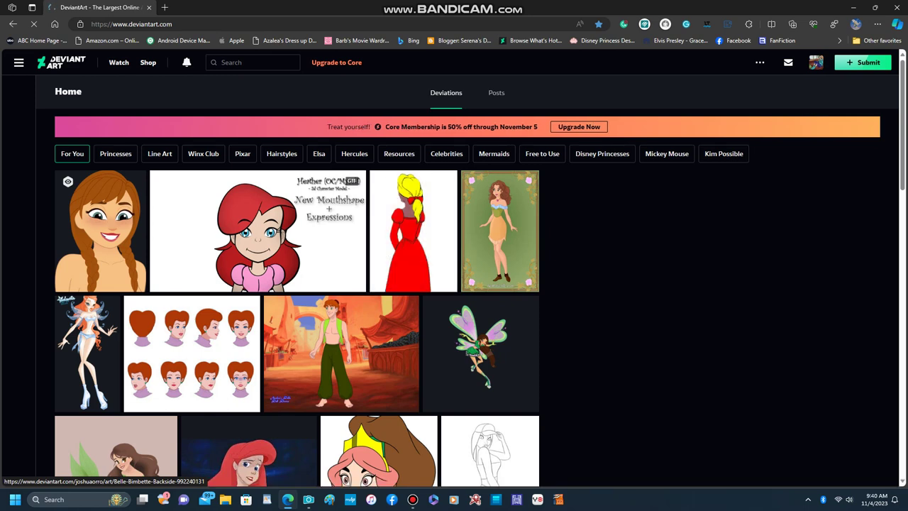
{"action": "left_click", "coordinate": [816, 62]}
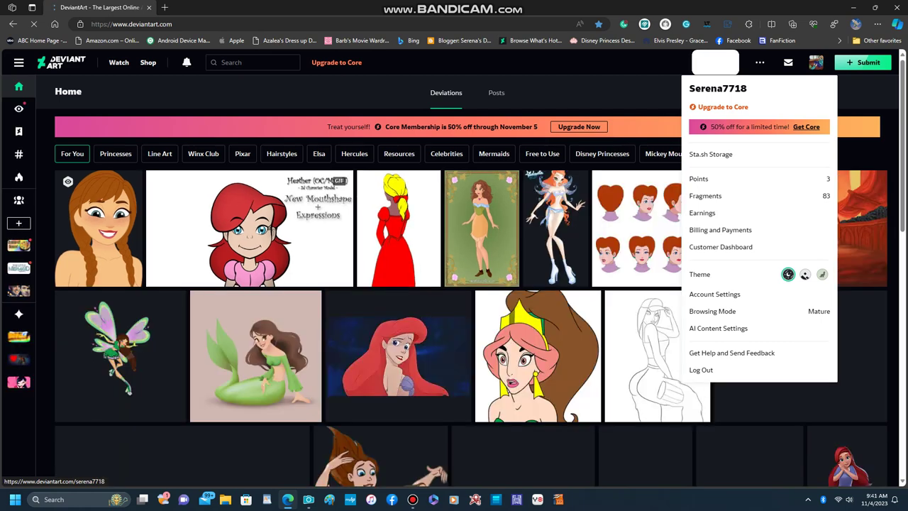
{"action": "left_click", "coordinate": [717, 88]}
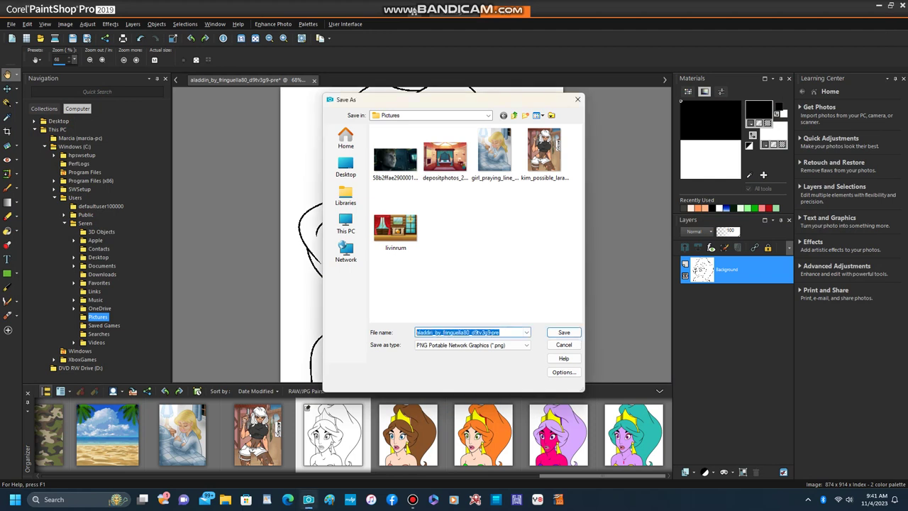
Save the line art as a PNG named "Your Art In My Style" in the Pictures folder
{"action": "type", "text": "You"}
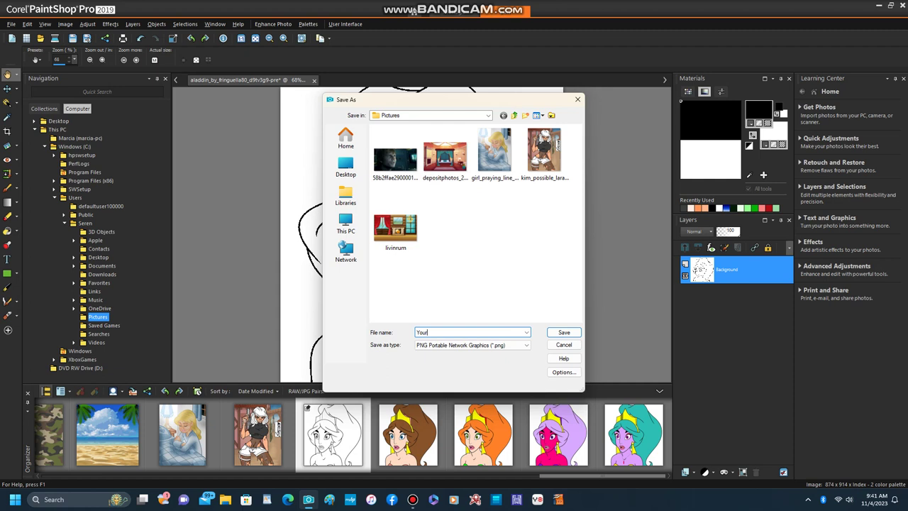
{"action": "type", "text": "r A"}
{"action": "type", "text": "rt in"}
{"action": "key", "text": "BackSpace"}
{"action": "key", "text": "BackSpace"}
{"action": "type", "text": "n My Style"}
{"action": "key", "text": "Return"}
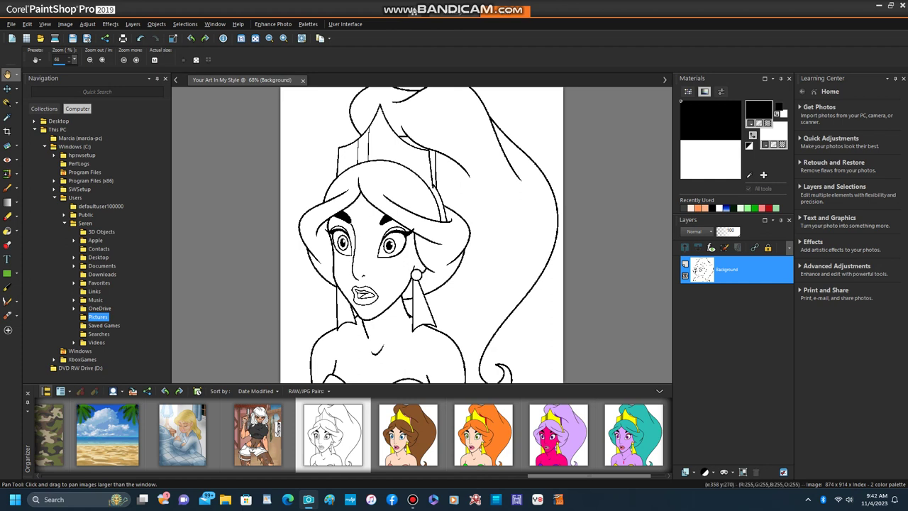
Try the Color Changer tool on the front hair of the line art and switch to the Flood Fill tool
{"action": "key", "text": "f"}
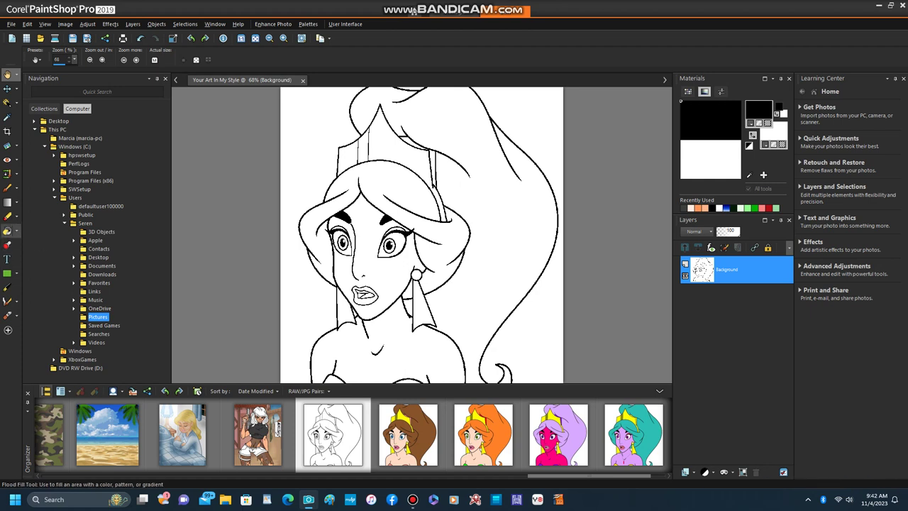
{"action": "left_click", "coordinate": [16, 231]}
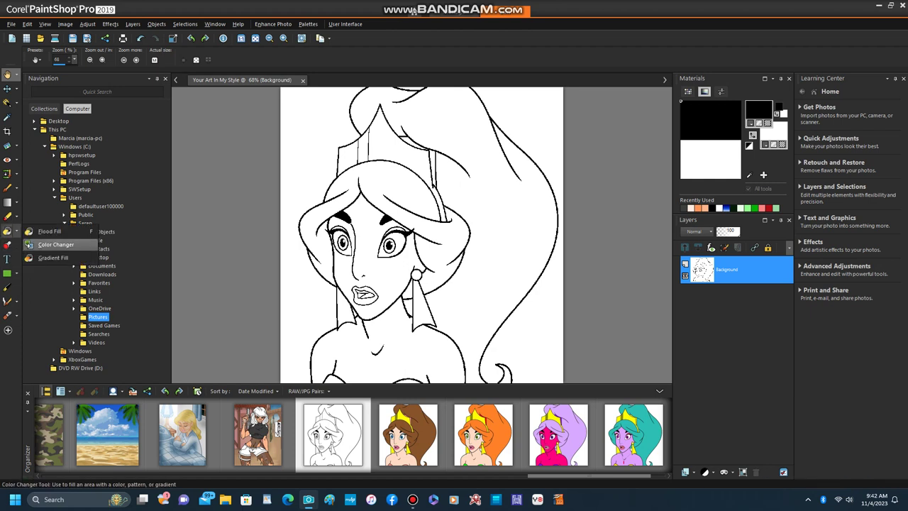
{"action": "left_click", "coordinate": [53, 245]}
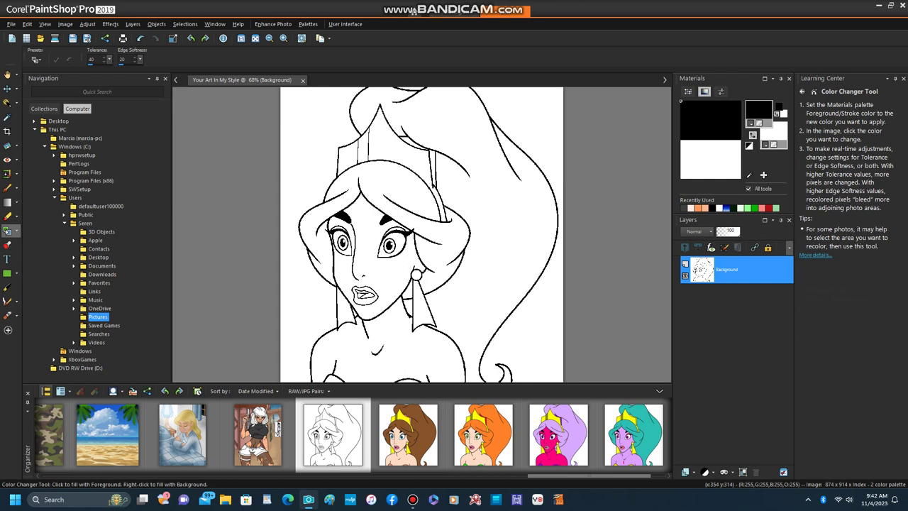
{"action": "left_click", "coordinate": [395, 188]}
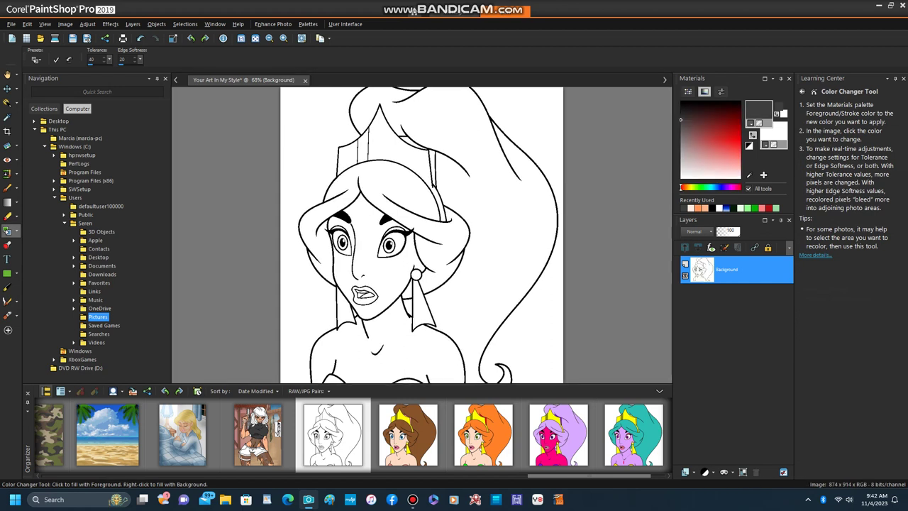
{"action": "left_click", "coordinate": [16, 231]}
{"action": "left_click", "coordinate": [44, 237]}
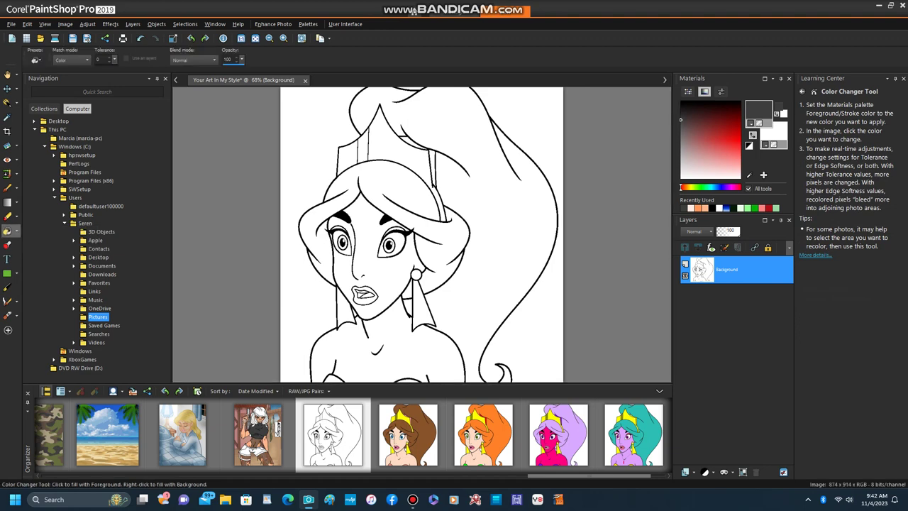
Open the brown-haired reference picture and sample the brown of its front hair as the foreground color with the Dropper tool
{"action": "double_click", "coordinate": [408, 435]}
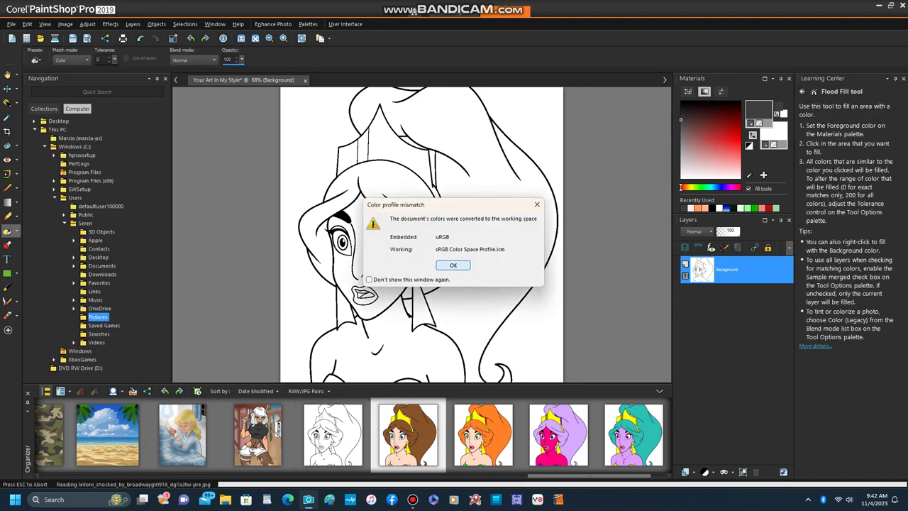
{"action": "left_click", "coordinate": [454, 265]}
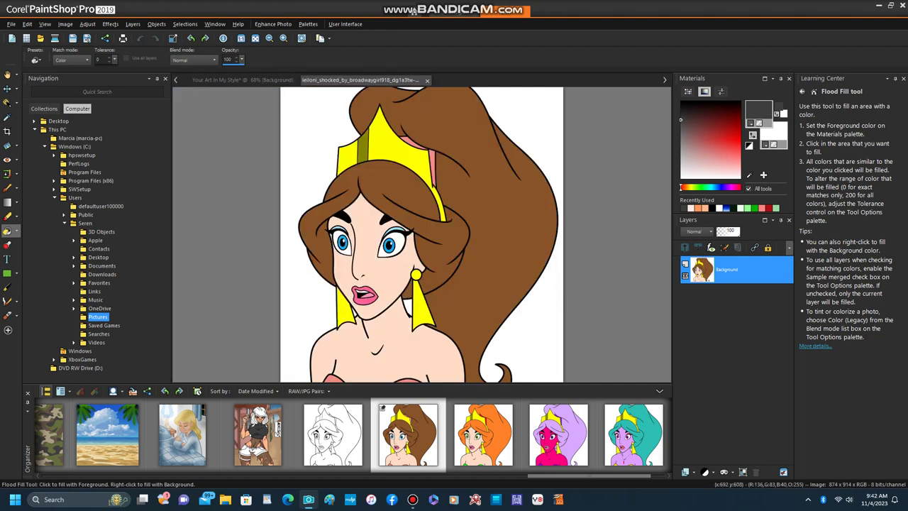
{"action": "left_click", "coordinate": [7, 118]}
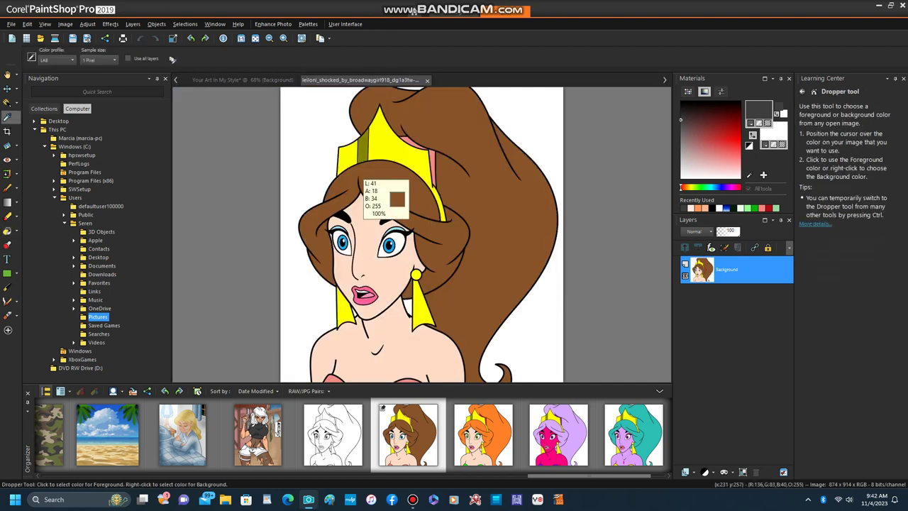
{"action": "left_click", "coordinate": [360, 178]}
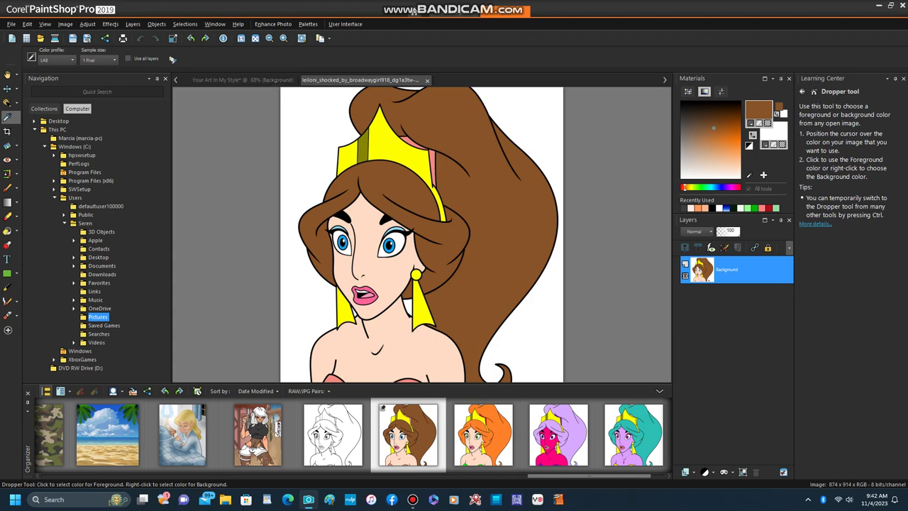
Flood fill the front hair, the ponytail and its curled tip in the line art with the sampled brown
{"action": "left_click", "coordinate": [243, 81]}
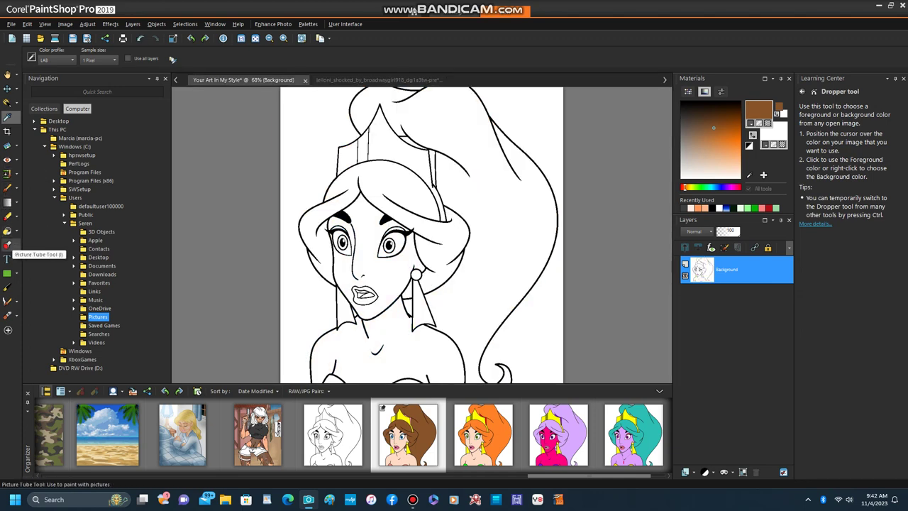
{"action": "left_click", "coordinate": [7, 230]}
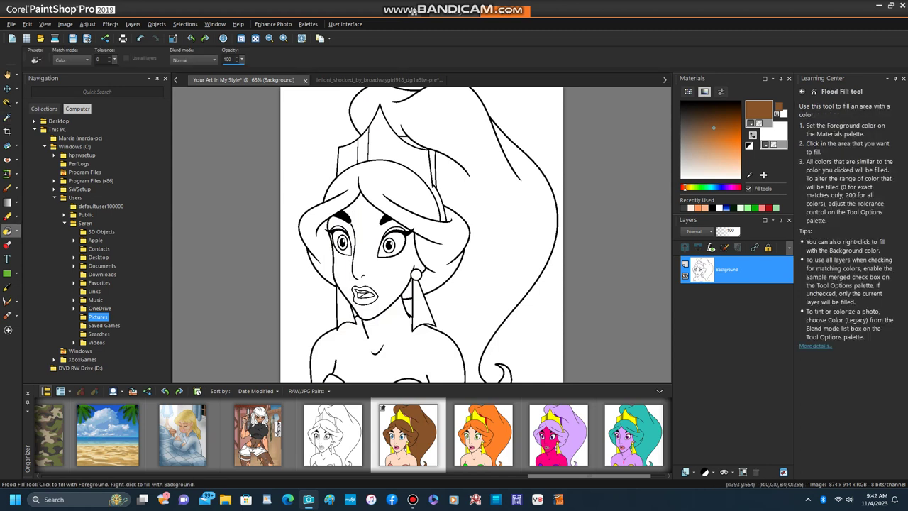
{"action": "left_click", "coordinate": [410, 285]}
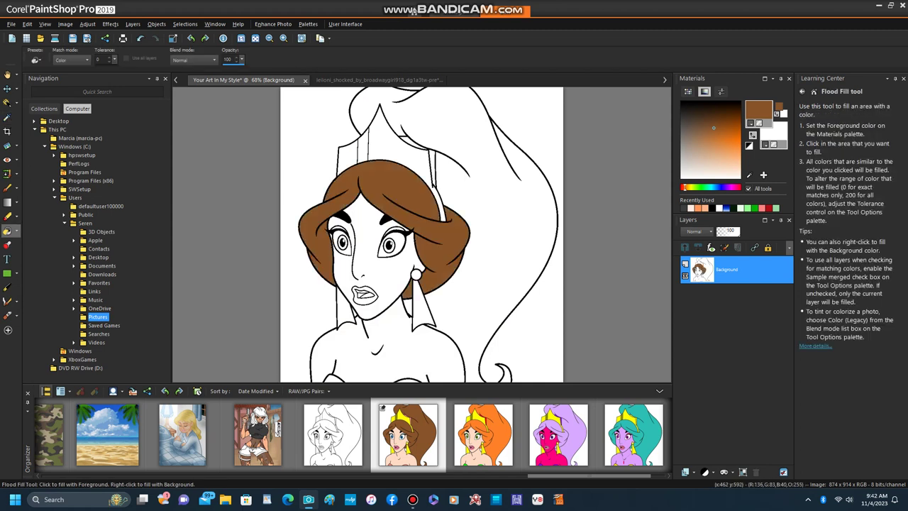
{"action": "left_click", "coordinate": [455, 172]}
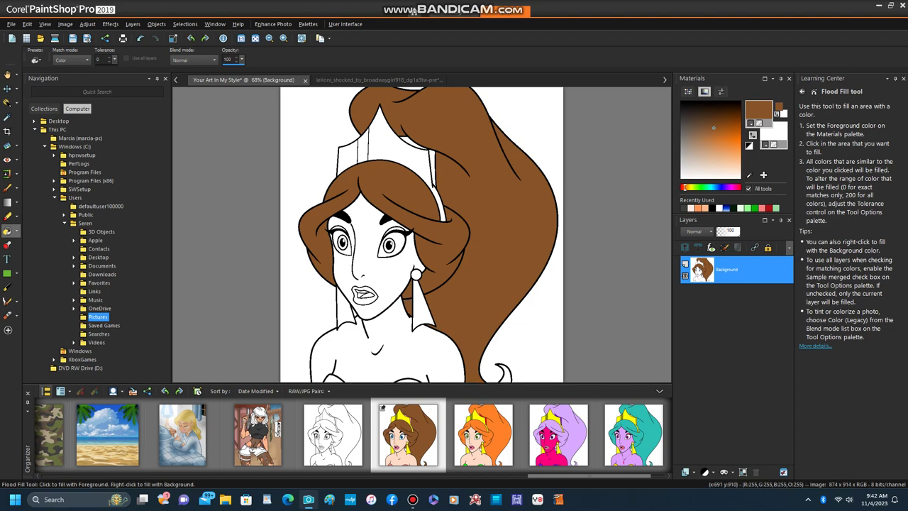
{"action": "left_click", "coordinate": [505, 376]}
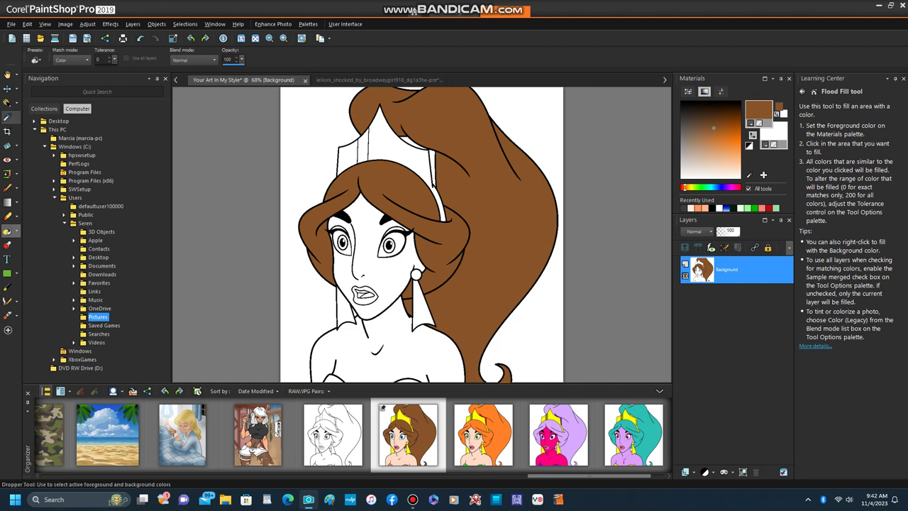
Choose a much darker shade of the hair brown as the foreground color
{"action": "left_click", "coordinate": [7, 117]}
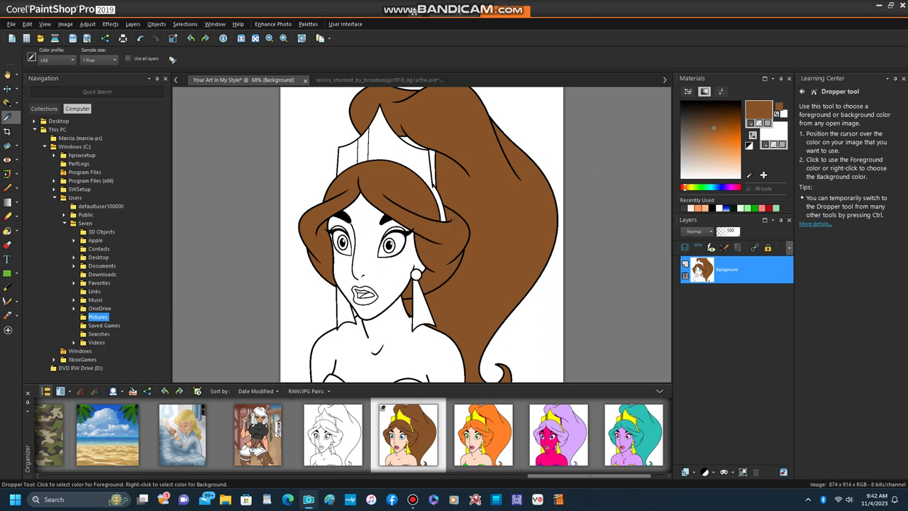
{"action": "left_click", "coordinate": [715, 119]}
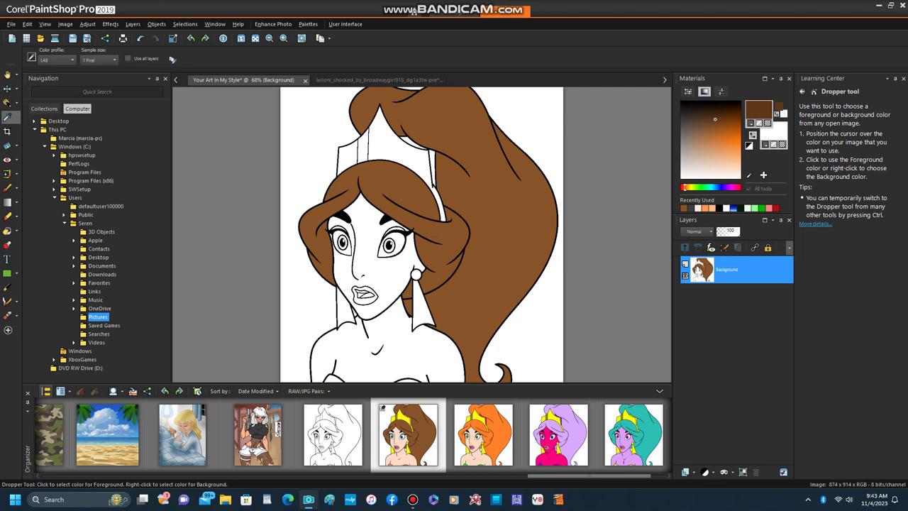
{"action": "left_click", "coordinate": [715, 116]}
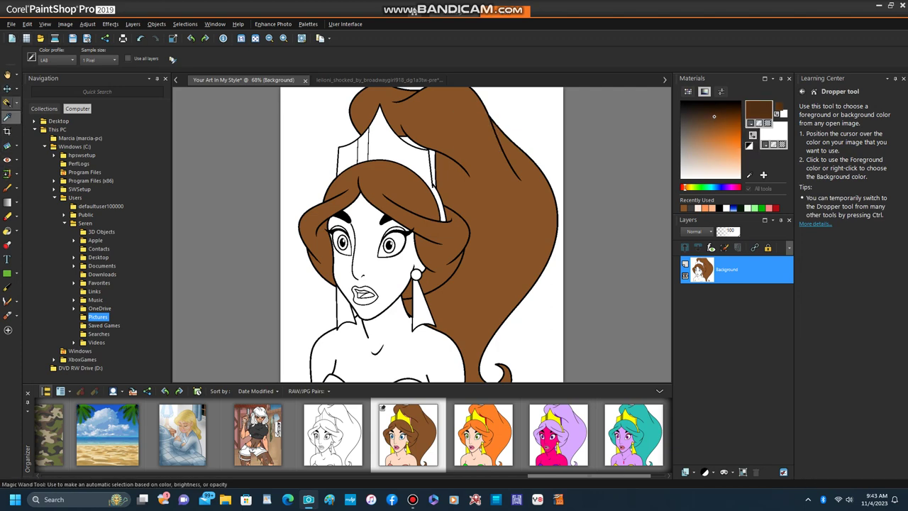
Select the brown front hair in the line art with the Magic Wand
{"action": "left_click", "coordinate": [7, 103]}
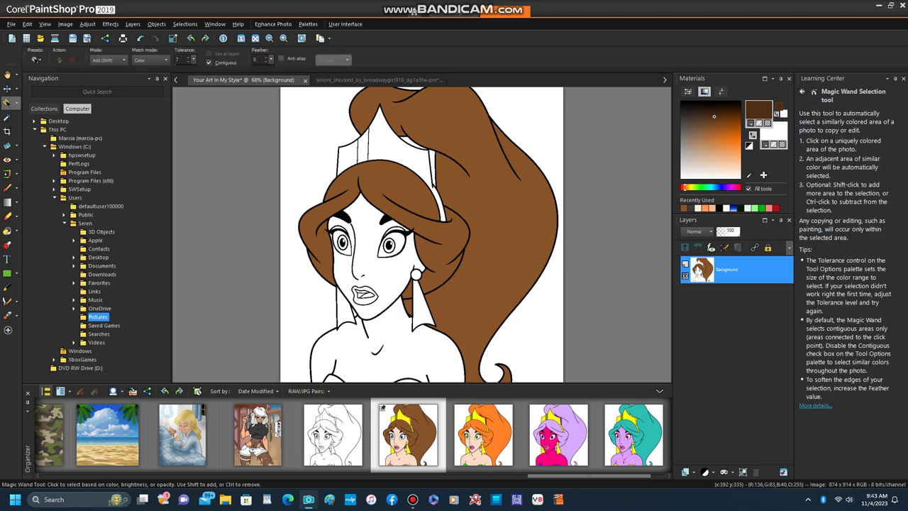
{"action": "left_click", "coordinate": [419, 209]}
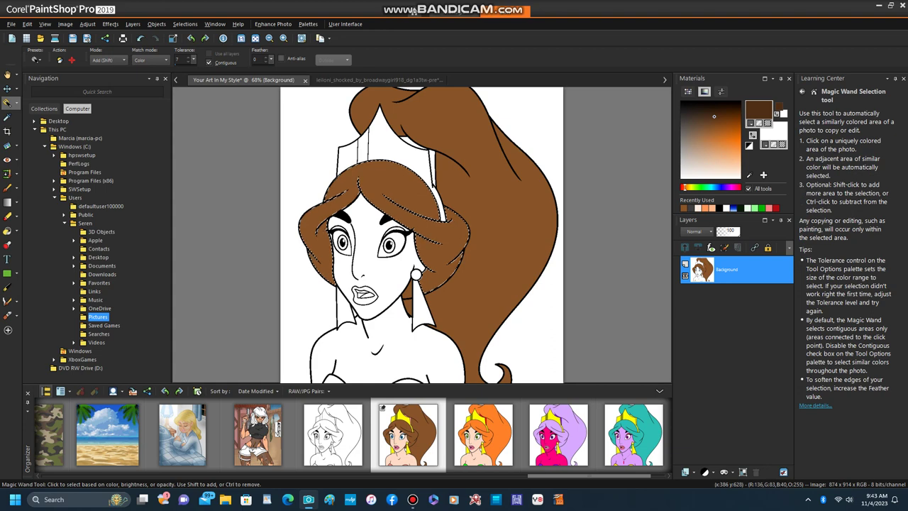
{"action": "key", "text": "ctrl+d"}
{"action": "left_click", "coordinate": [405, 291]}
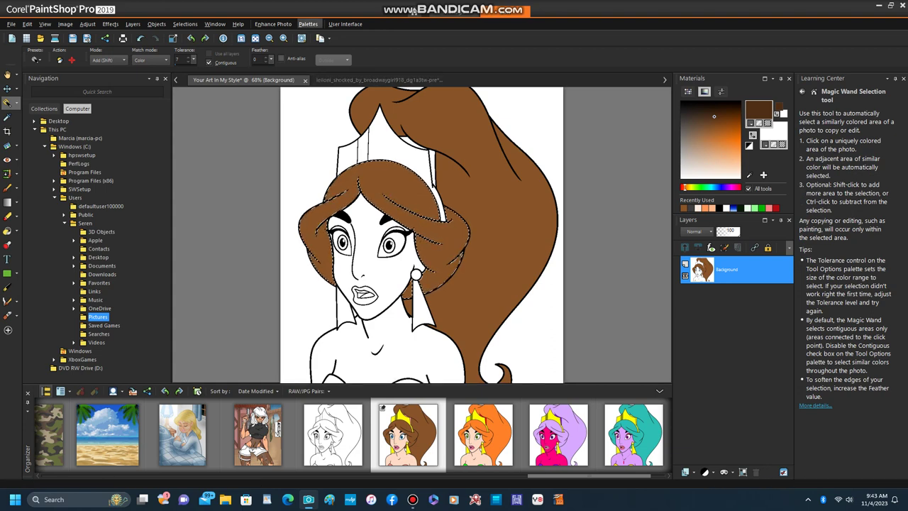
Add a new raster layer with the default settings above the background and switch to the Paint Brush
{"action": "left_click", "coordinate": [132, 24]}
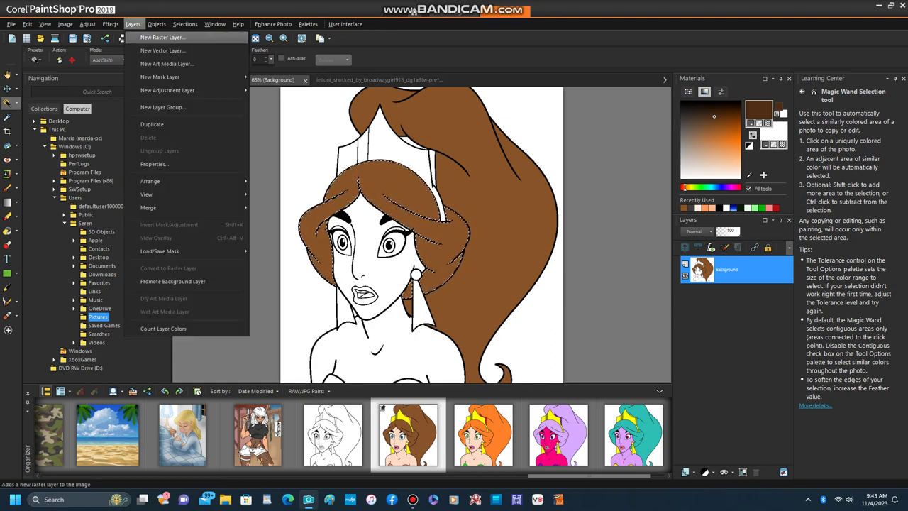
{"action": "left_click", "coordinate": [157, 37]}
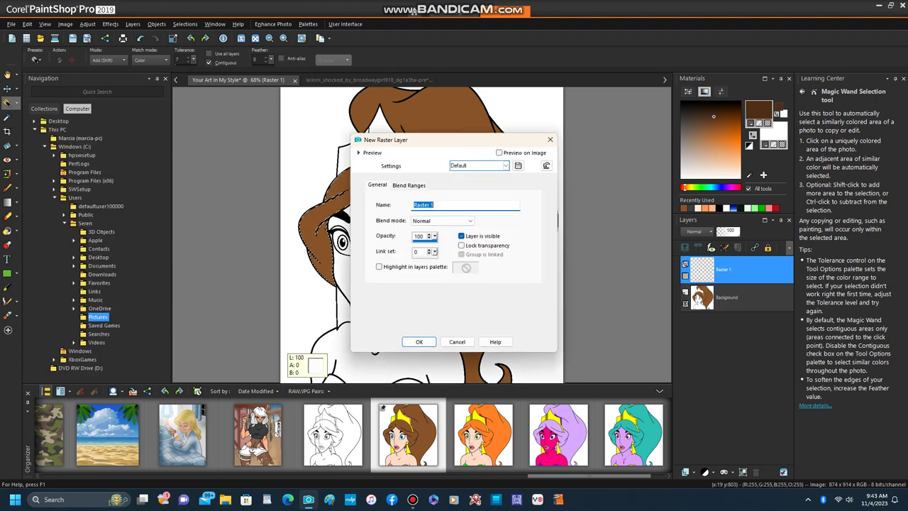
{"action": "left_click", "coordinate": [419, 341]}
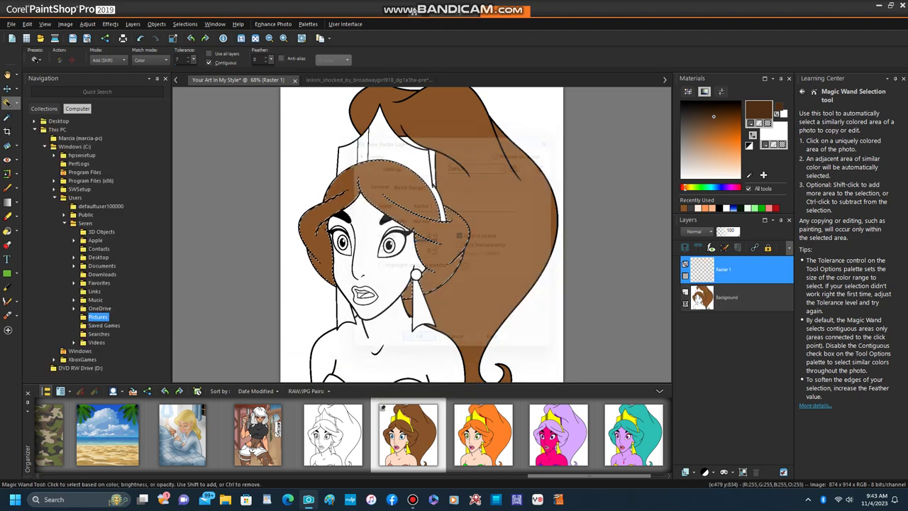
{"action": "key", "text": "b"}
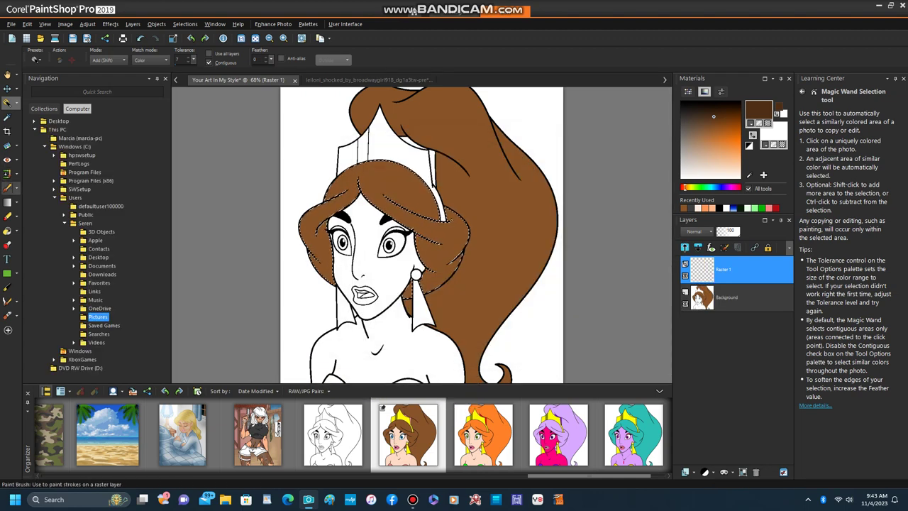
{"action": "left_click", "coordinate": [7, 188]}
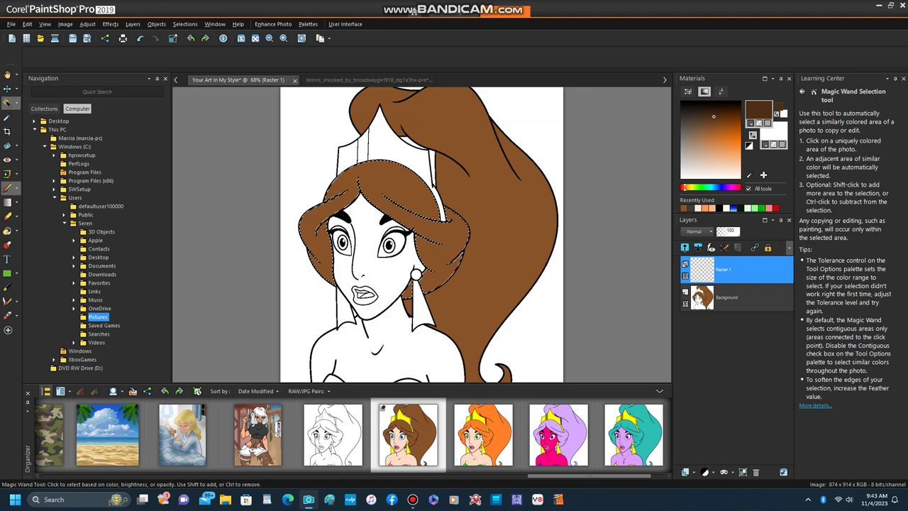
{"action": "key", "text": "b"}
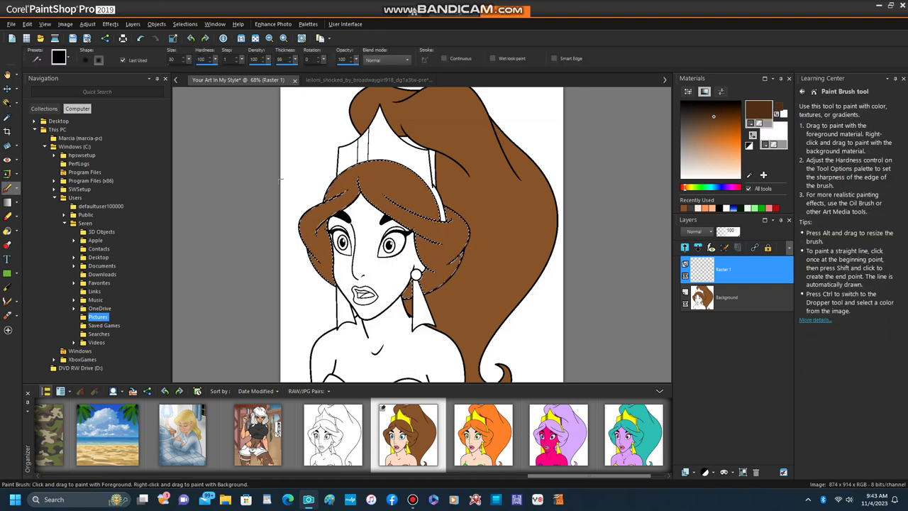
Paint dark brown shadows on the selected front hair beside both sides of the face and across the crown under the tiara
{"action": "scroll", "coordinate": [303, 222], "scroll_direction": "up", "scroll_amount": 1}
{"action": "scroll", "coordinate": [301, 222], "scroll_direction": "up", "scroll_amount": 1}
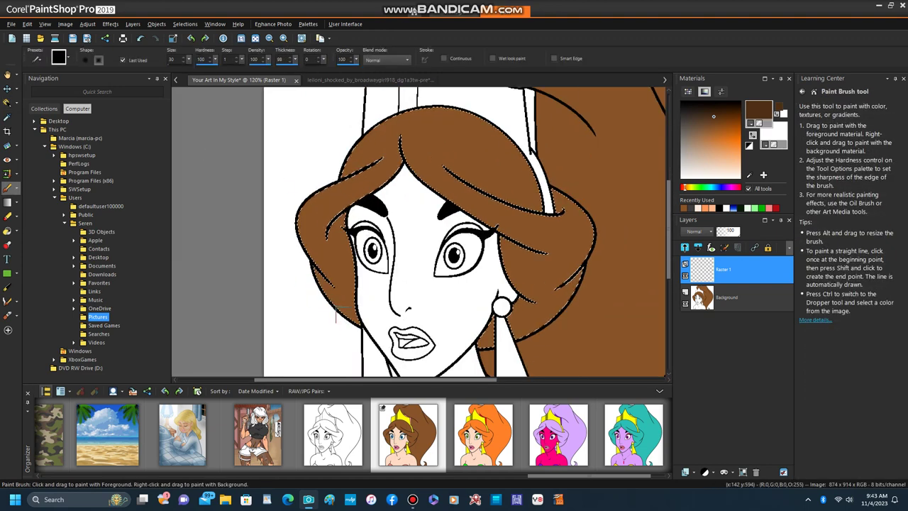
{"action": "mouse_move", "coordinate": [333, 281]}
{"action": "left_mouse_down"}
{"action": "mouse_move", "coordinate": [306, 217]}
{"action": "mouse_move", "coordinate": [324, 288]}
{"action": "left_mouse_up"}
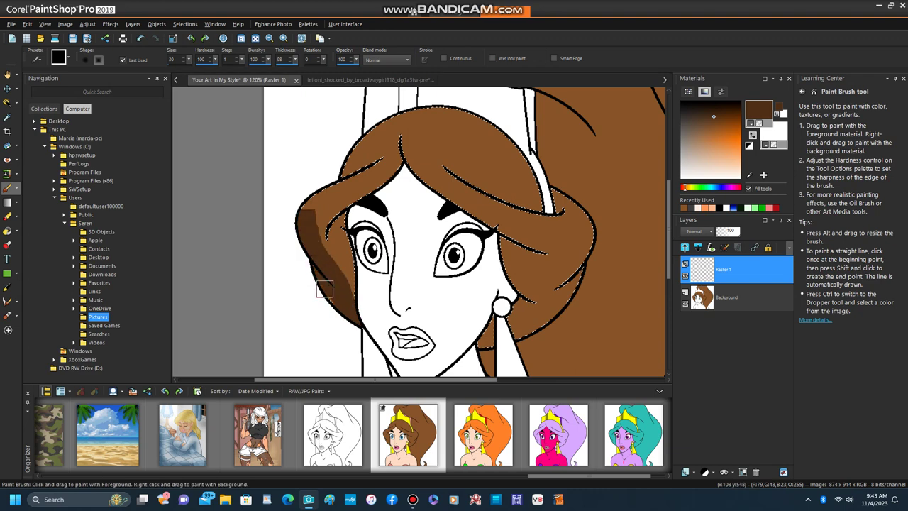
{"action": "left_click", "coordinate": [139, 38]}
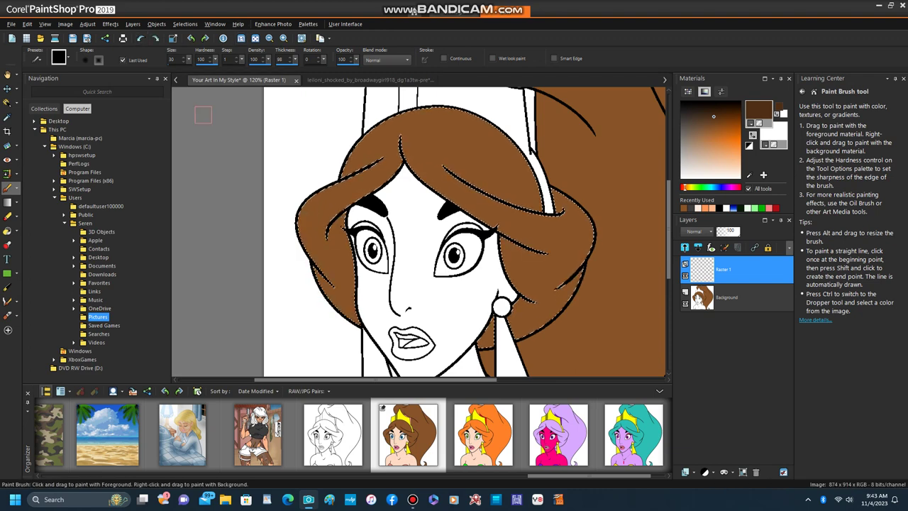
{"action": "left_click", "coordinate": [338, 229]}
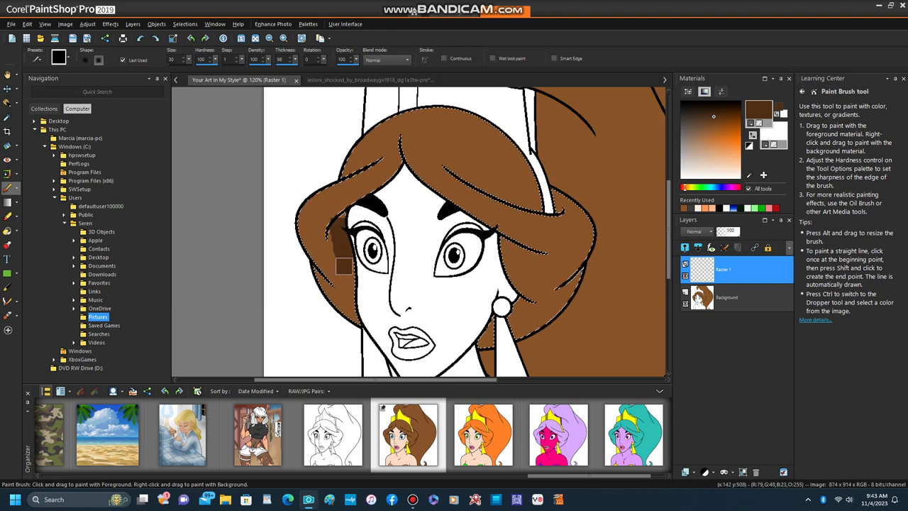
{"action": "mouse_move", "coordinate": [343, 265]}
{"action": "left_mouse_down"}
{"action": "mouse_move", "coordinate": [356, 285]}
{"action": "mouse_move", "coordinate": [346, 260]}
{"action": "left_mouse_up"}
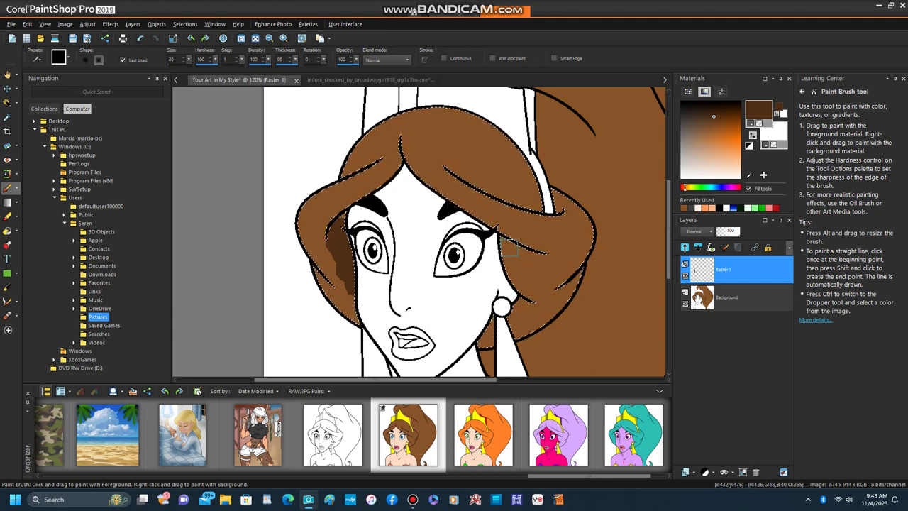
{"action": "left_click", "coordinate": [511, 261]}
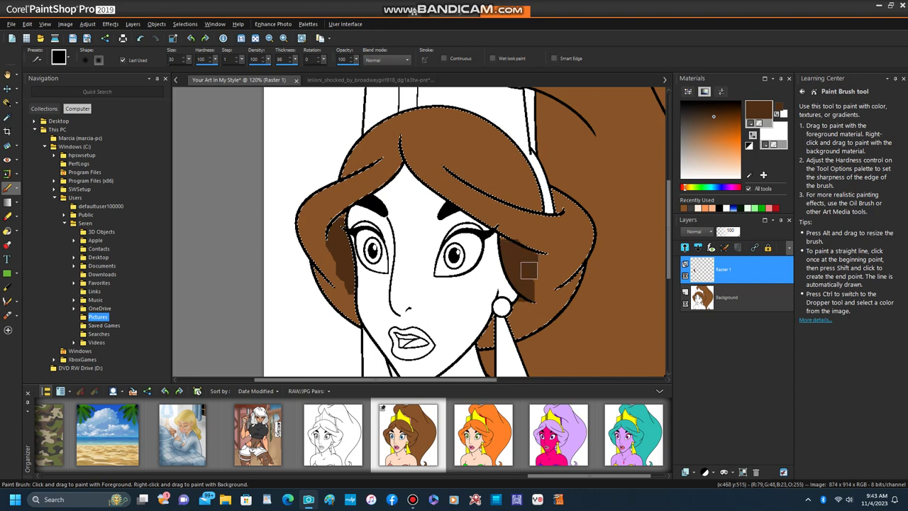
{"action": "left_click_drag", "start_coordinate": [528, 270], "coordinate": [530, 285]}
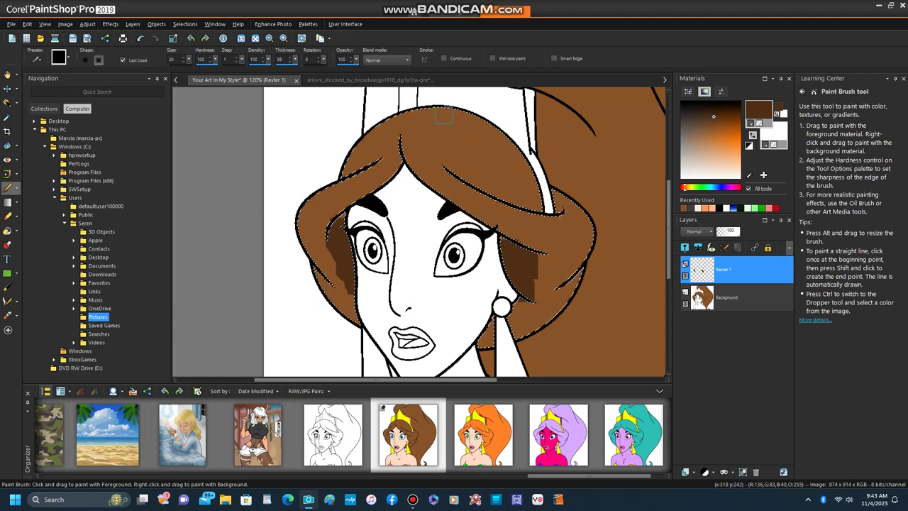
{"action": "left_click_drag", "start_coordinate": [492, 135], "coordinate": [487, 174]}
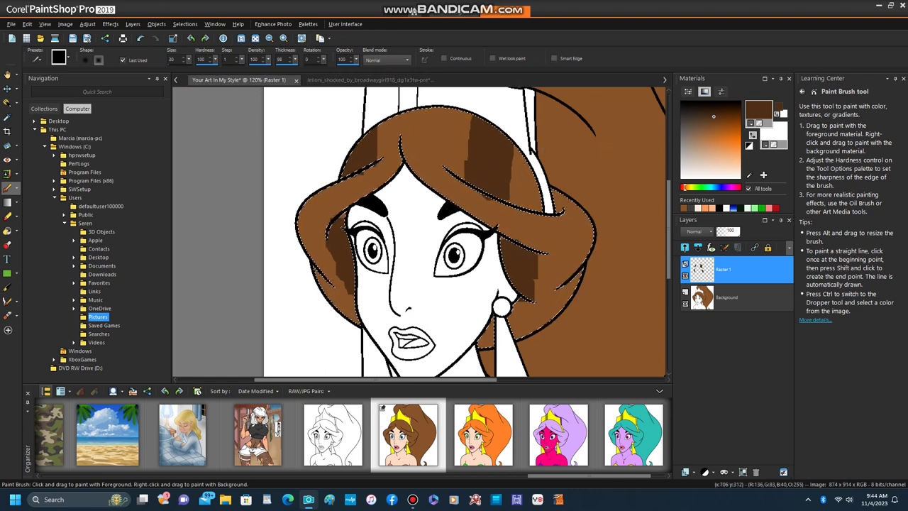
Choose a lighter tan shade of the hair brown and paint highlights along the outer edges of the side hair
{"action": "left_click", "coordinate": [691, 208]}
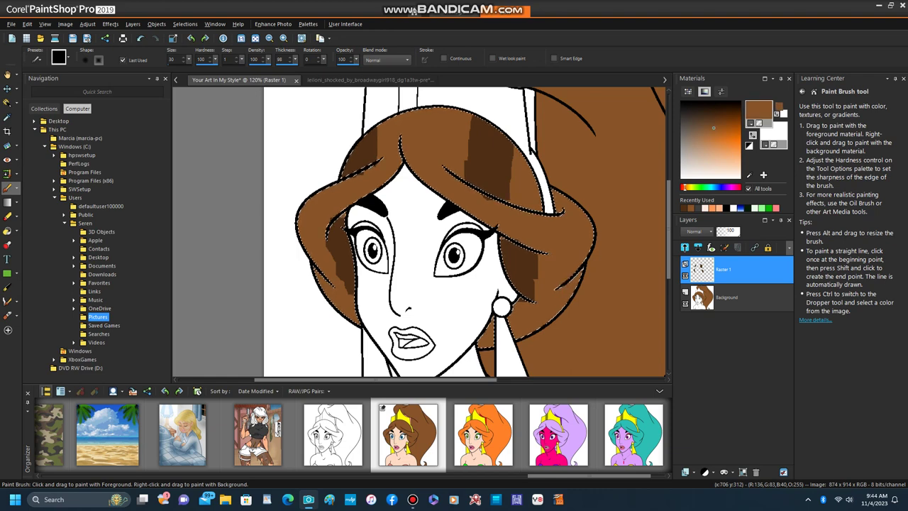
{"action": "left_click", "coordinate": [712, 143]}
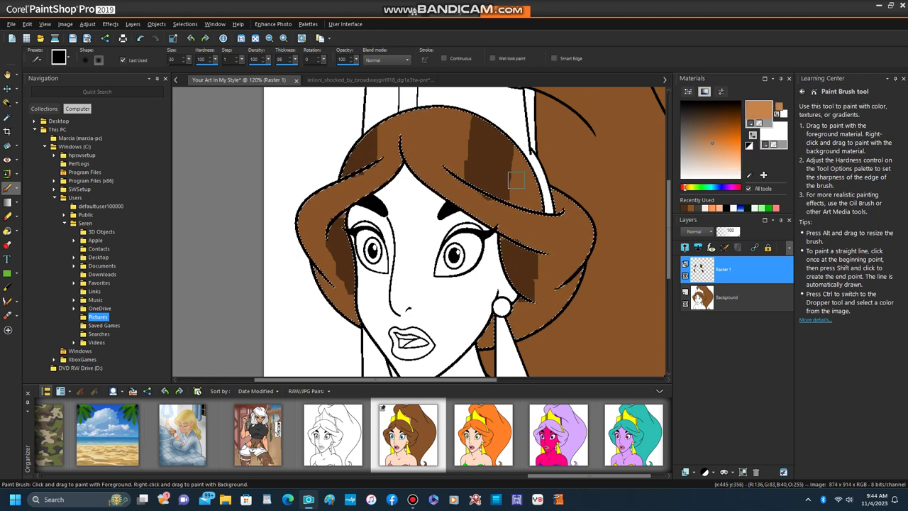
{"action": "left_click_drag", "start_coordinate": [587, 224], "coordinate": [557, 298]}
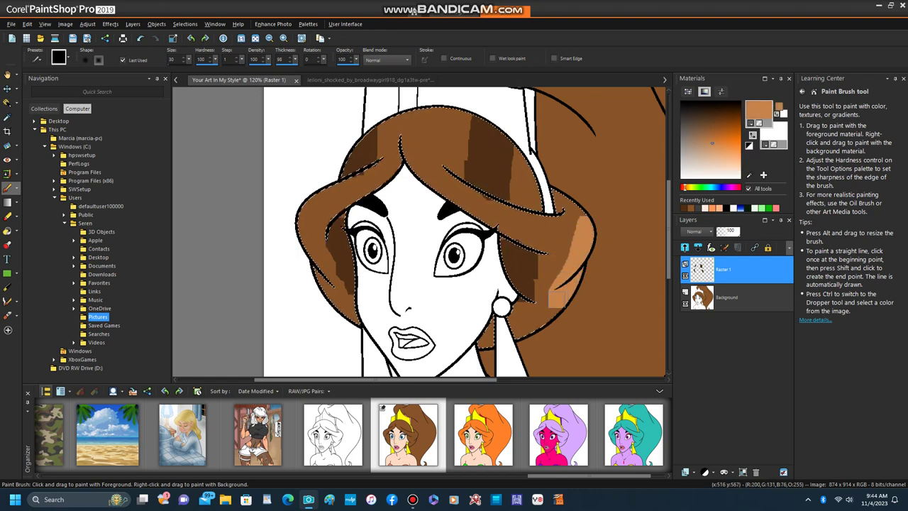
{"action": "left_click_drag", "start_coordinate": [534, 328], "coordinate": [578, 217]}
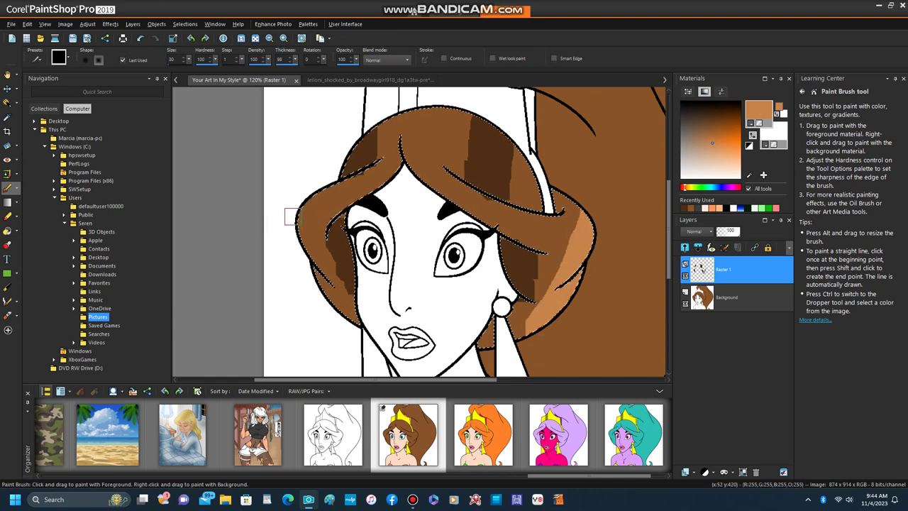
{"action": "mouse_move", "coordinate": [301, 209]}
{"action": "left_mouse_down"}
{"action": "mouse_move", "coordinate": [356, 317]}
{"action": "mouse_move", "coordinate": [320, 267]}
{"action": "left_mouse_up"}
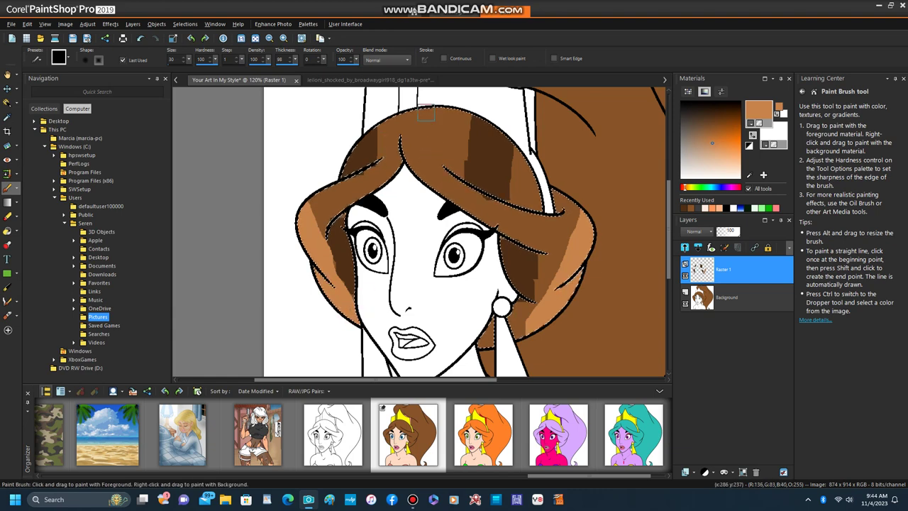
Paint light tan highlights on the crown around the parting, beside the tiara band and along both front locks
{"action": "mouse_move", "coordinate": [425, 110]}
{"action": "left_mouse_down"}
{"action": "mouse_move", "coordinate": [419, 134]}
{"action": "mouse_move", "coordinate": [409, 108]}
{"action": "mouse_move", "coordinate": [406, 139]}
{"action": "mouse_move", "coordinate": [398, 118]}
{"action": "mouse_move", "coordinate": [396, 140]}
{"action": "mouse_move", "coordinate": [396, 129]}
{"action": "mouse_move", "coordinate": [402, 141]}
{"action": "mouse_move", "coordinate": [429, 113]}
{"action": "left_mouse_up"}
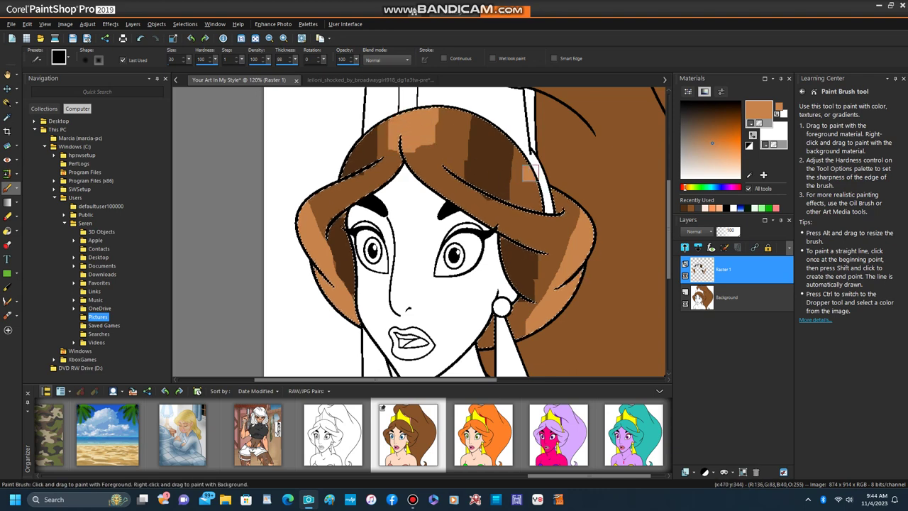
{"action": "left_click_drag", "start_coordinate": [530, 173], "coordinate": [531, 193]}
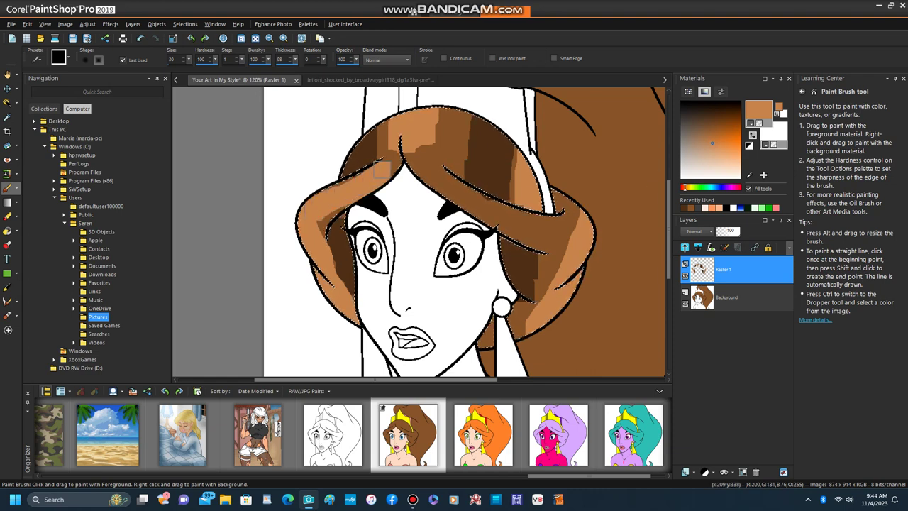
{"action": "left_click", "coordinate": [426, 172]}
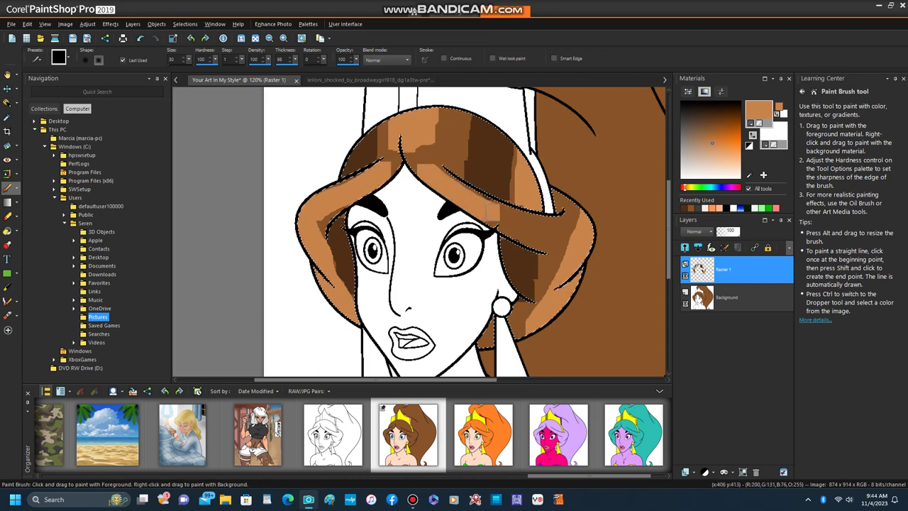